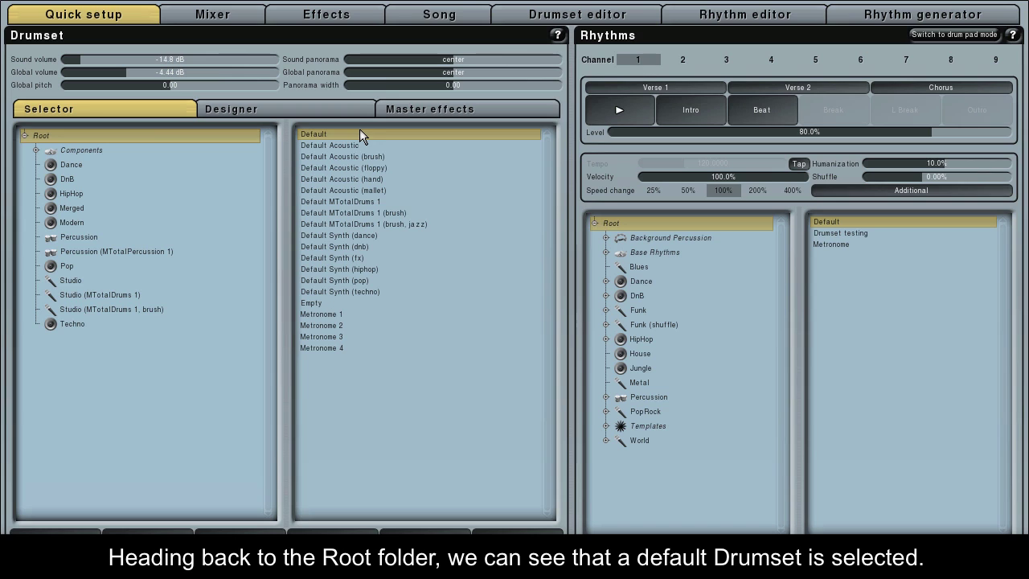
Step: Start rhythm playback and load the Dance 06 drumset from the Dance folder
click(605, 114)
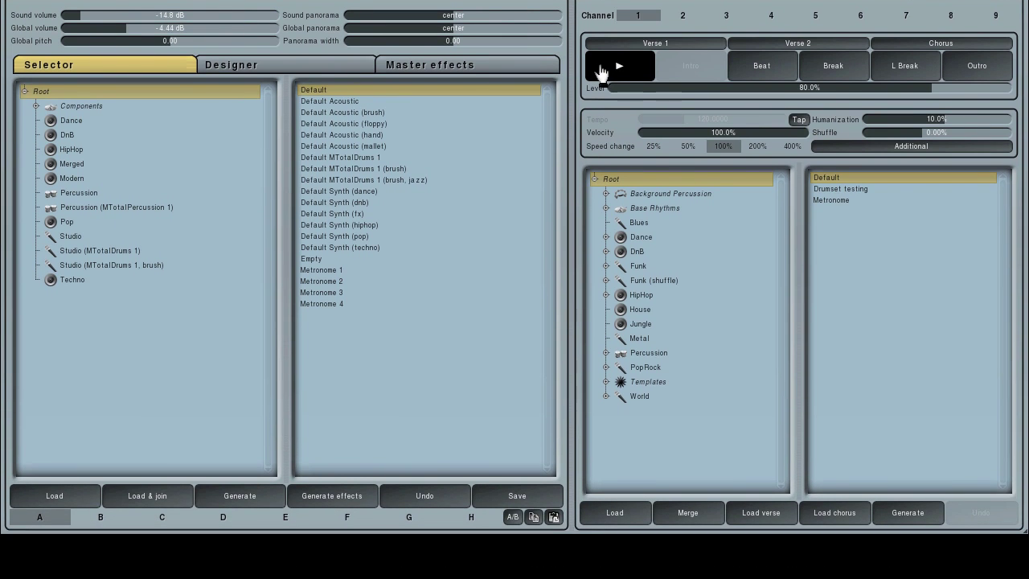
click(151, 121)
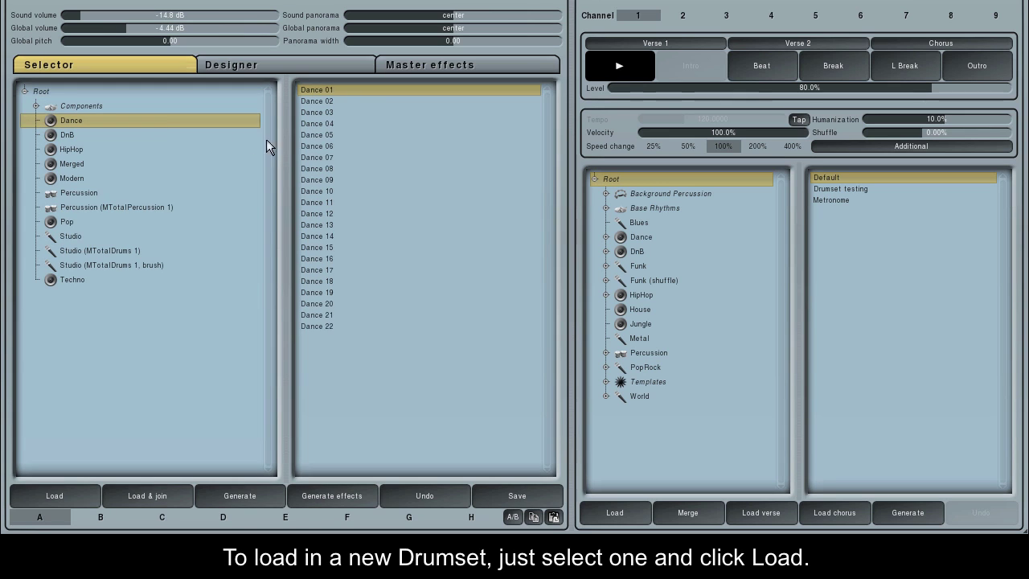
click(305, 147)
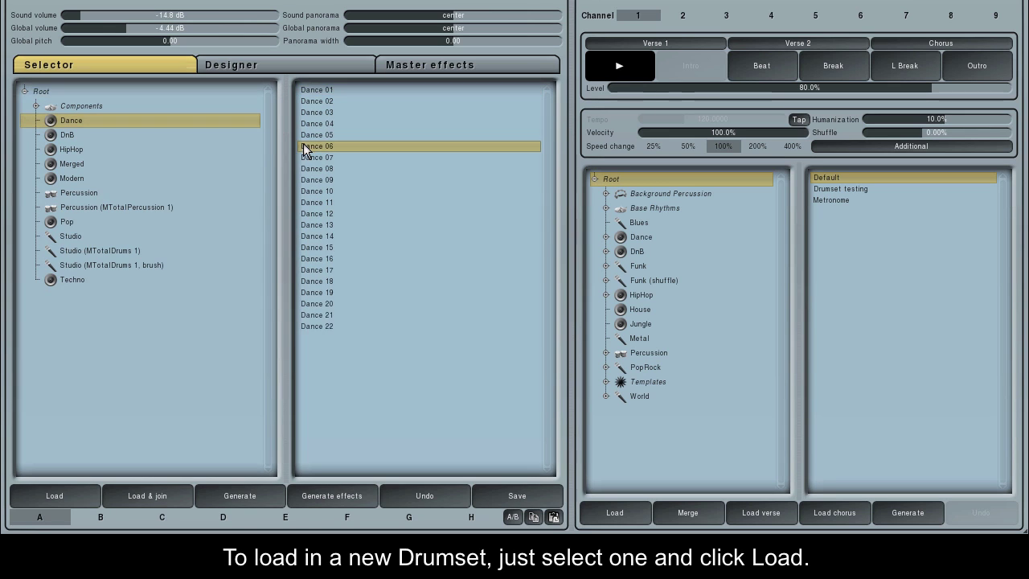
click(80, 494)
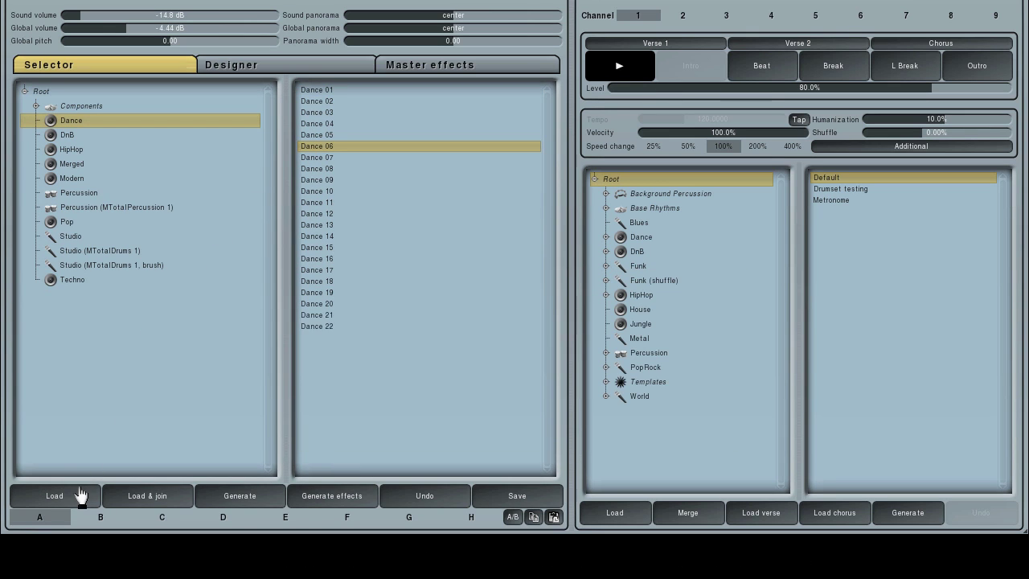
Step: Load the Medium 05 drumset from the Pop folder and join it with Light 01 from the HipHop folder
click(70, 223)
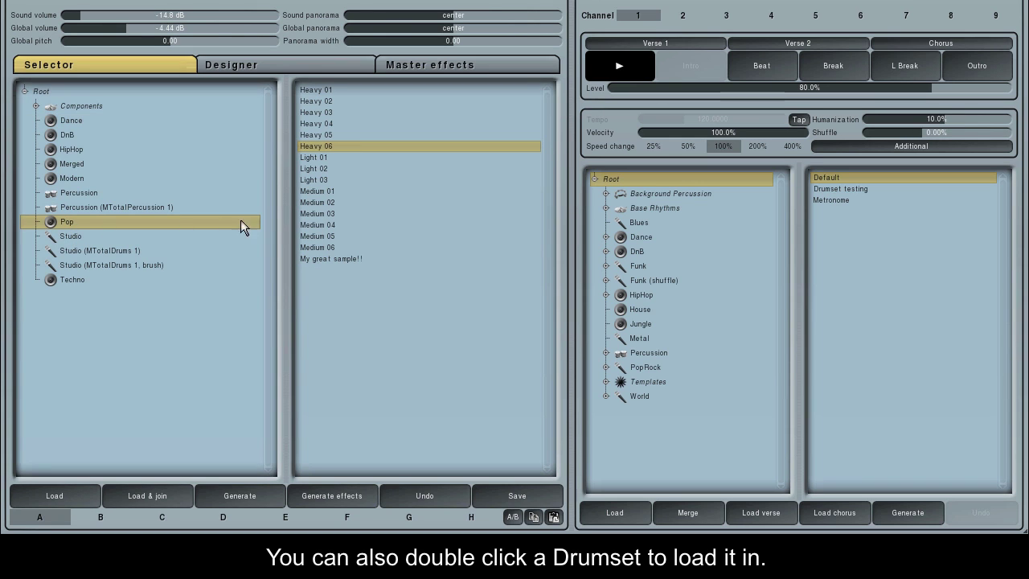
double_click(318, 237)
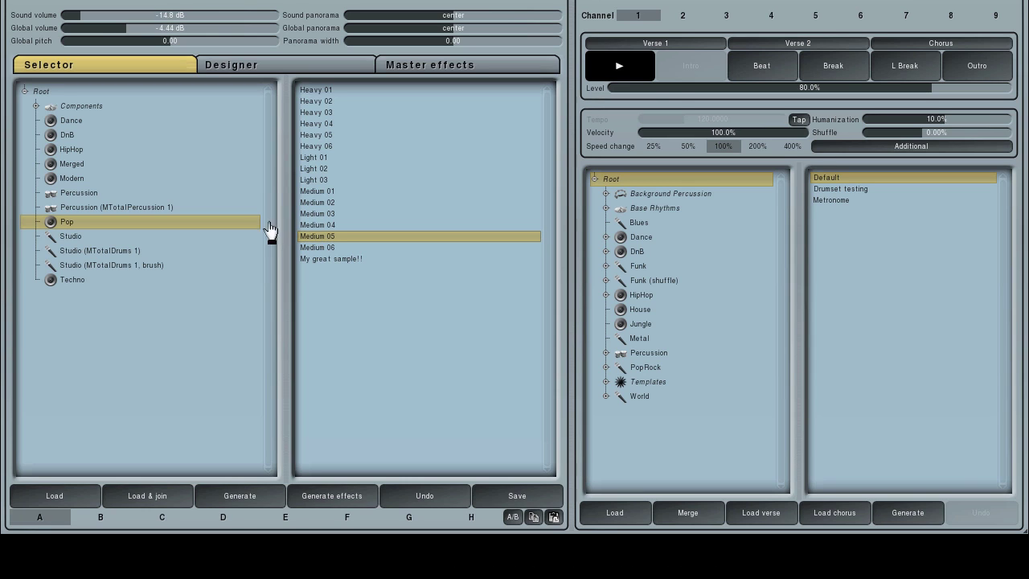
click(91, 157)
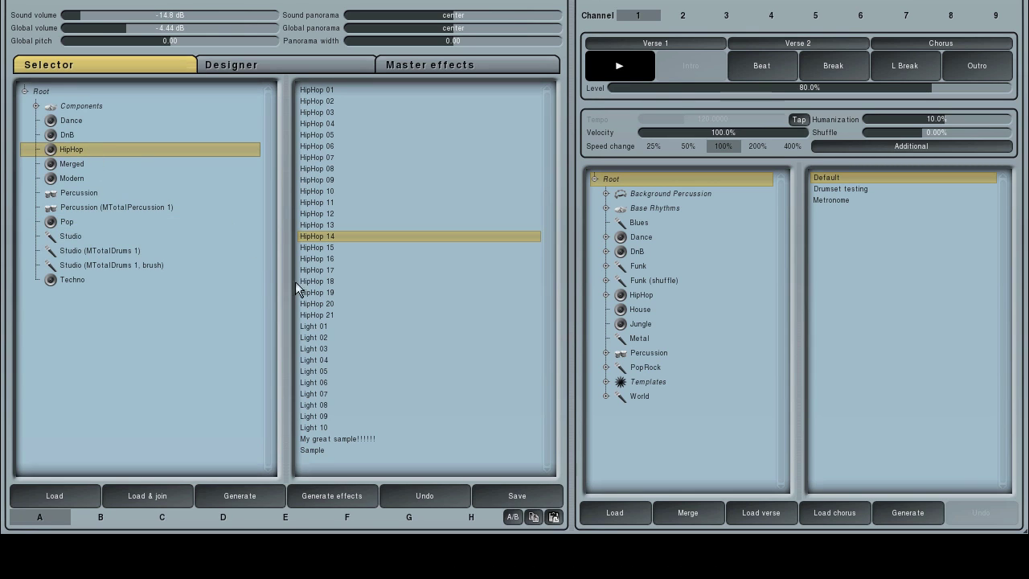
click(320, 317)
click(321, 327)
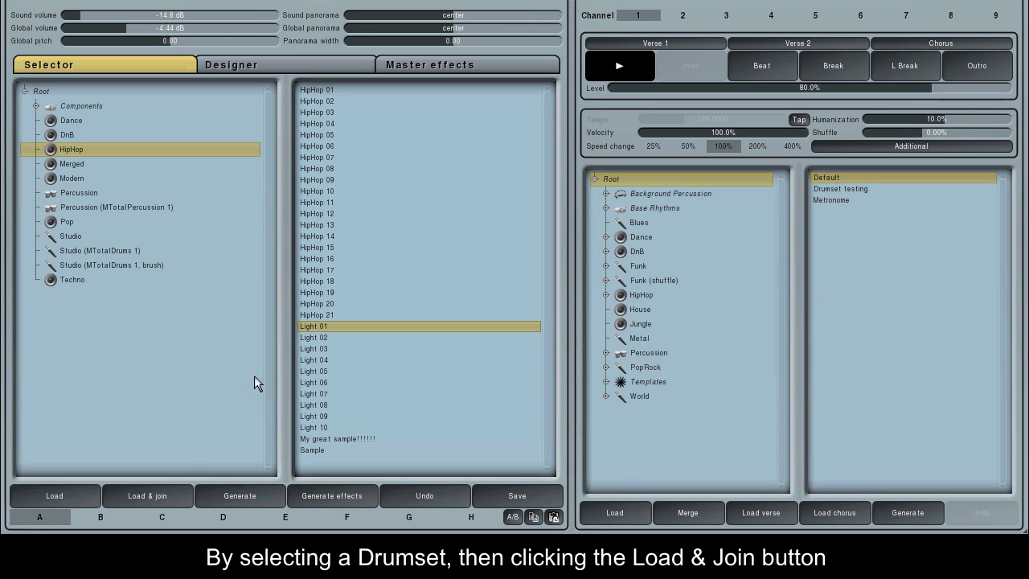
click(183, 497)
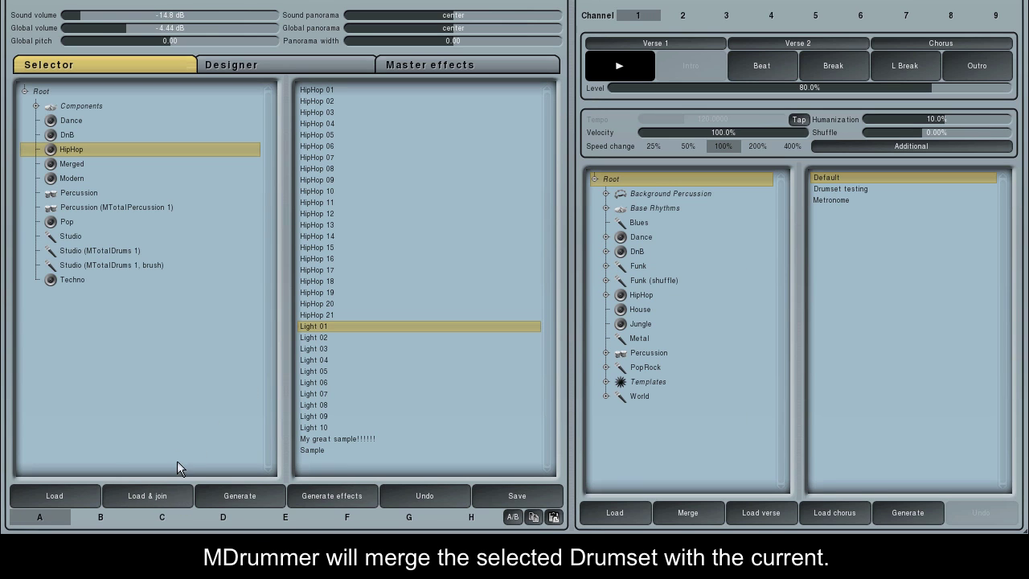
Step: Join the Fx 03 drumset from the Modern folder to the current drumset
click(80, 176)
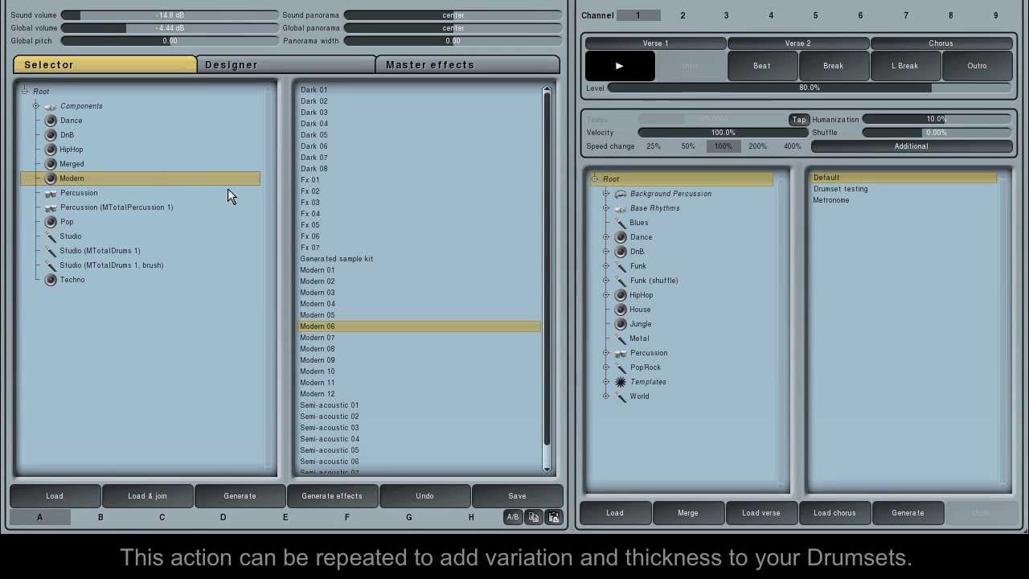
click(308, 202)
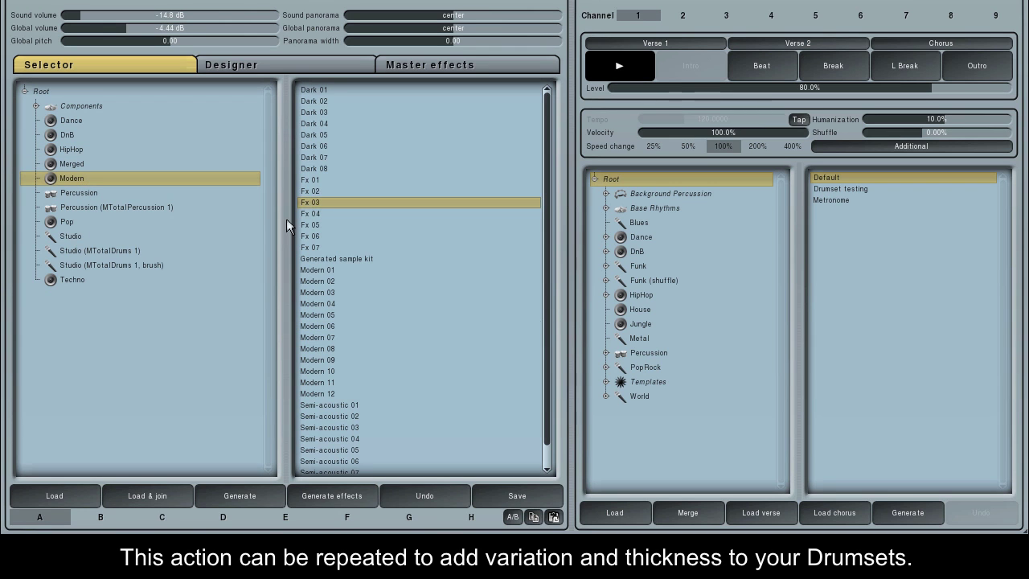
click(160, 497)
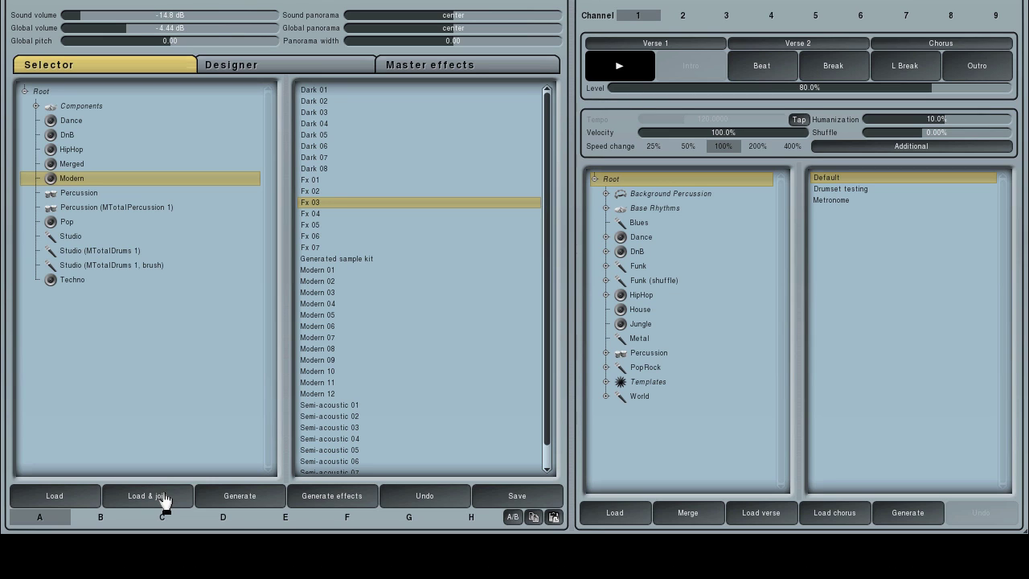
Step: Generate new drumsets, including one merged with the current drumset and one built from several generated drumsets merged together
click(239, 495)
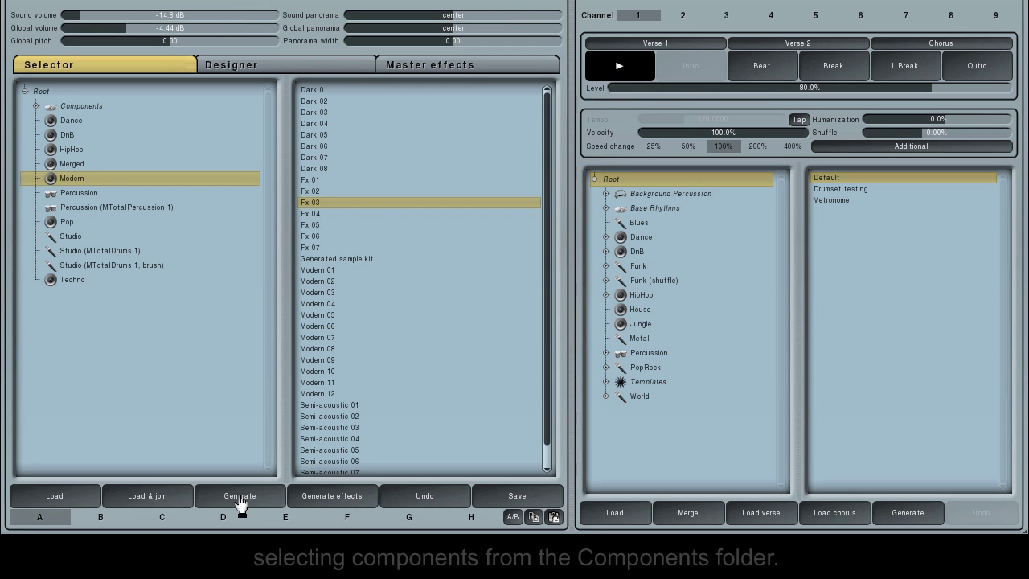
click(239, 497)
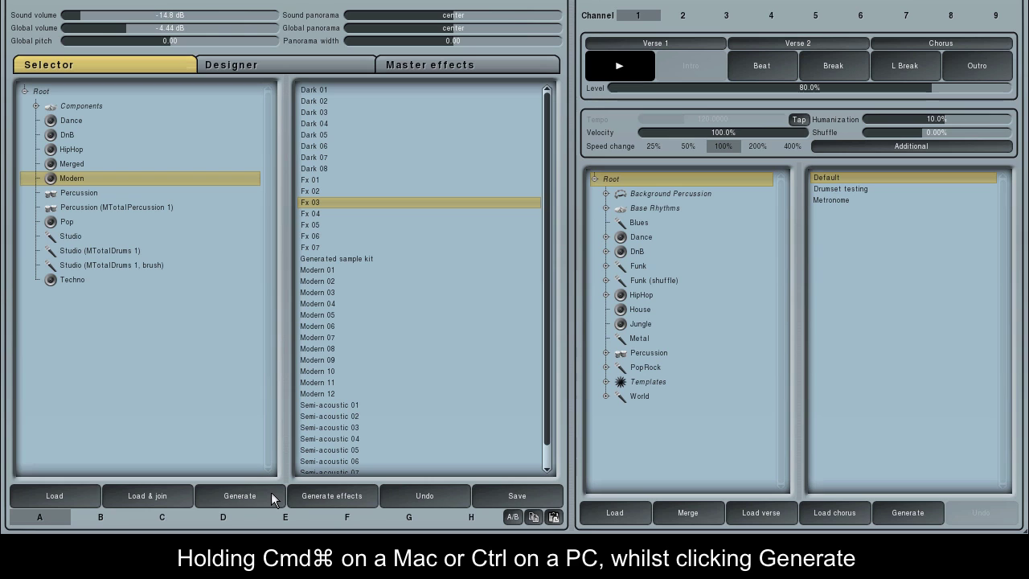
ctrl+click(271, 495)
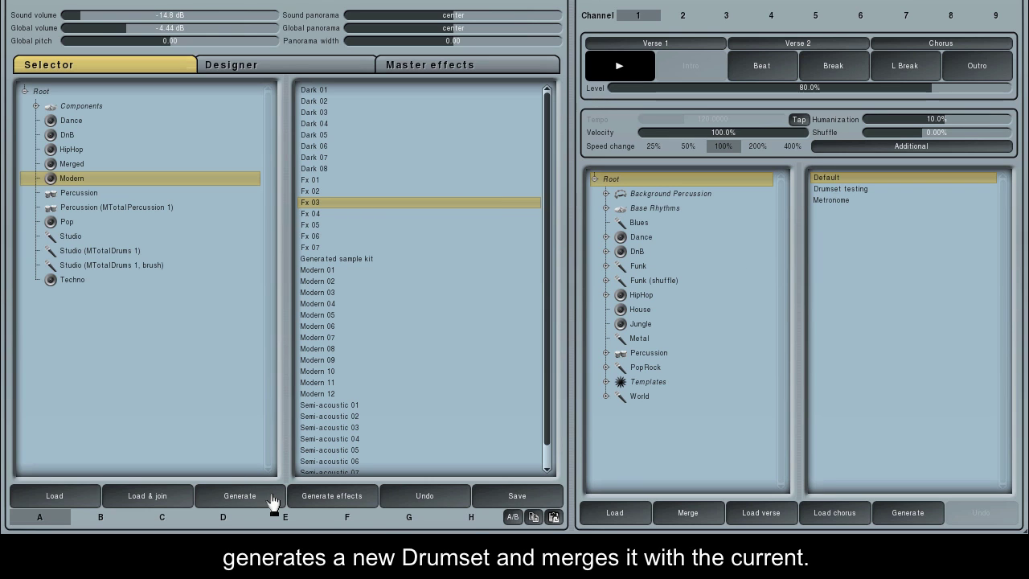
shift+click(203, 495)
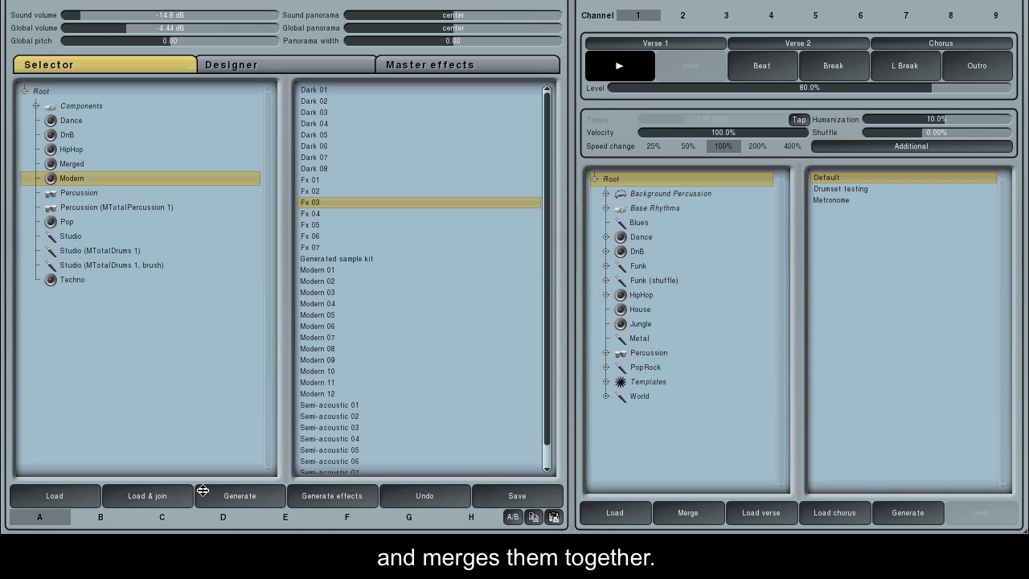
Step: Generate effects for the drumset, including one appended to the current set, and undo the last change
click(333, 500)
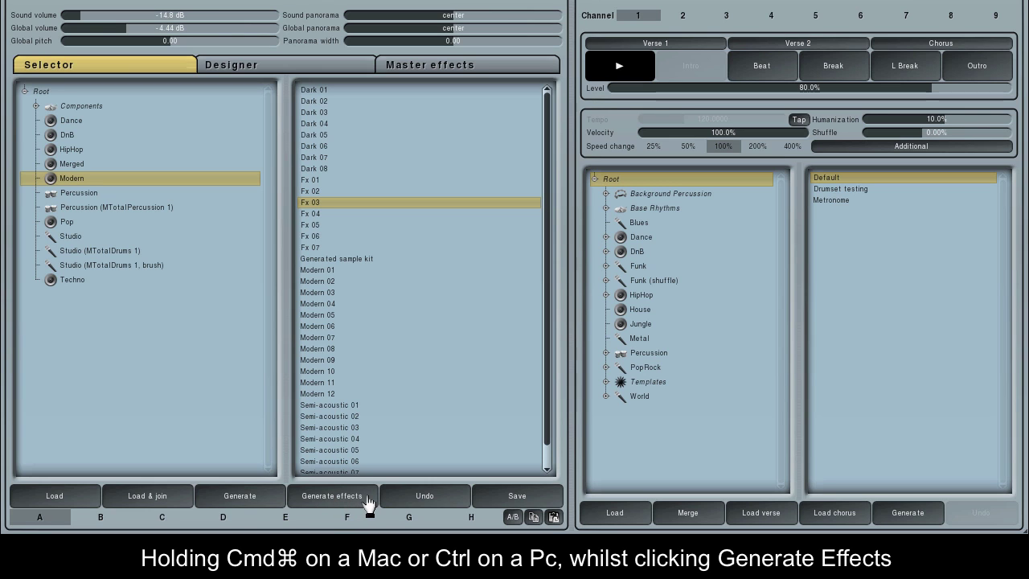
ctrl+click(367, 500)
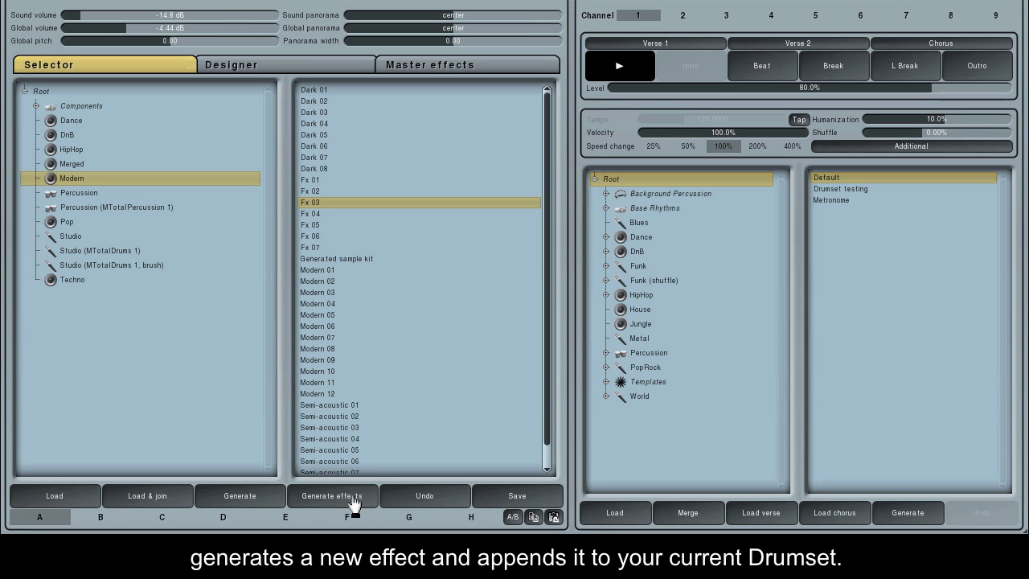
click(294, 499)
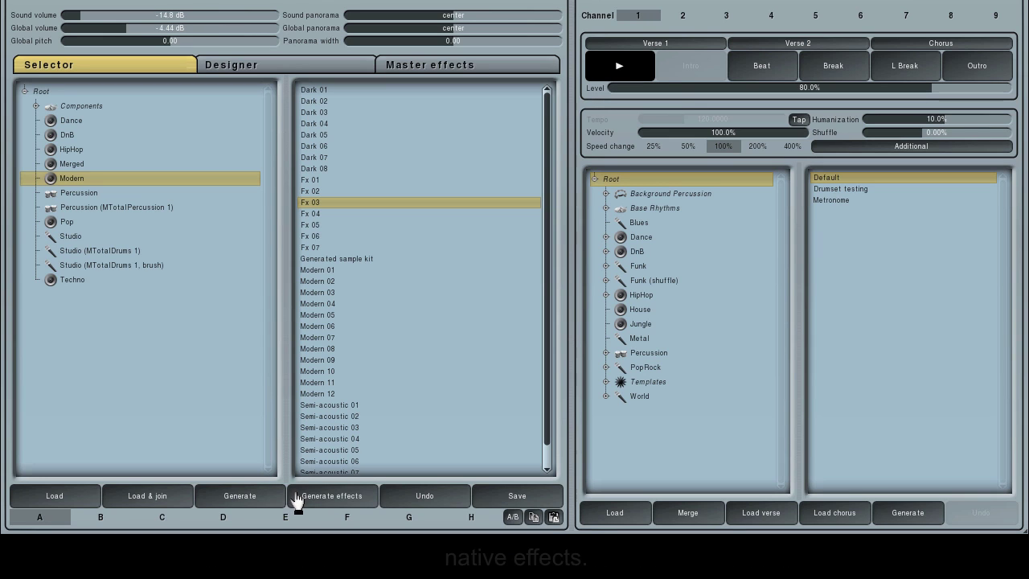
click(399, 501)
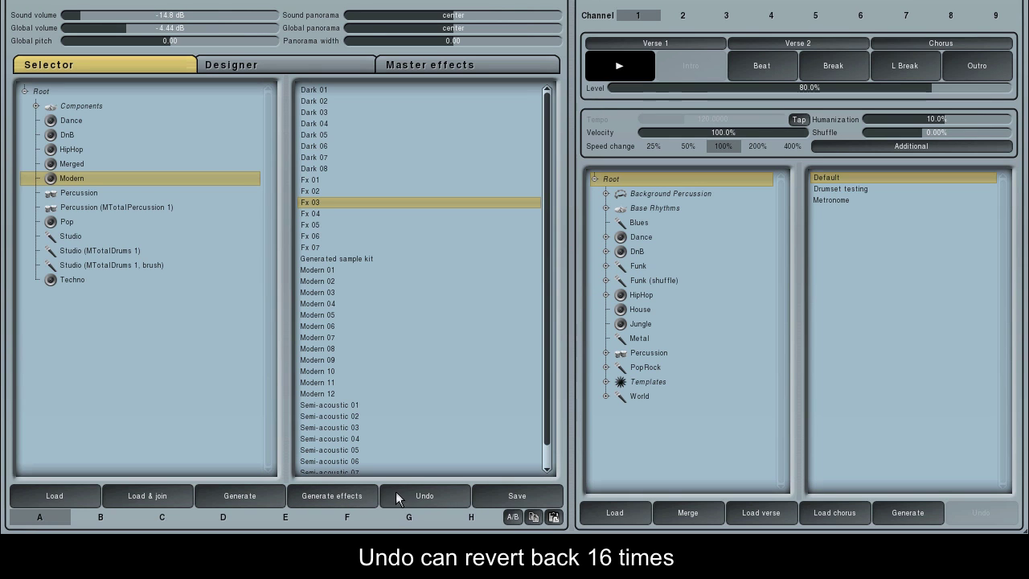
click(482, 492)
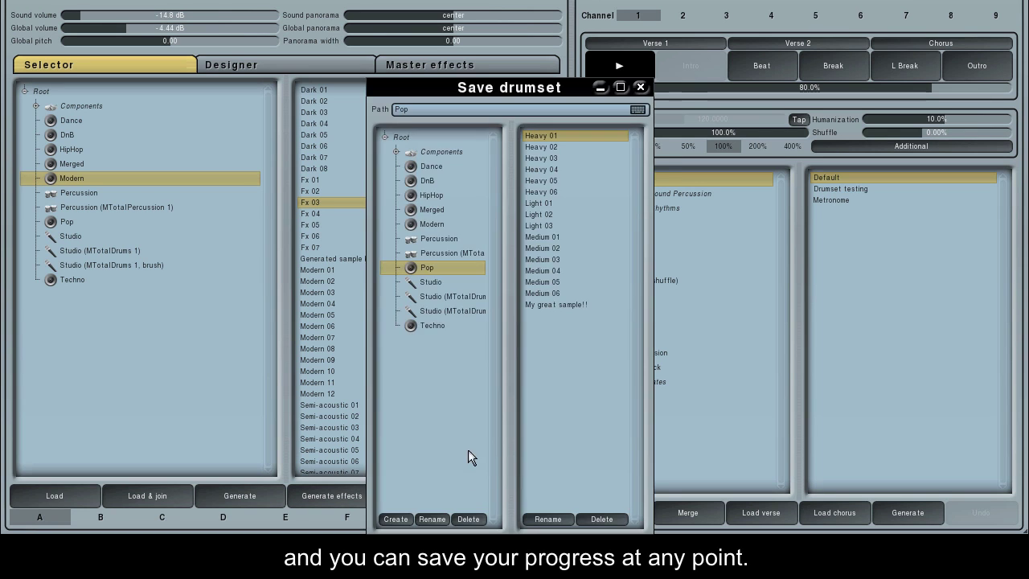
drag(463, 96, 460, 5)
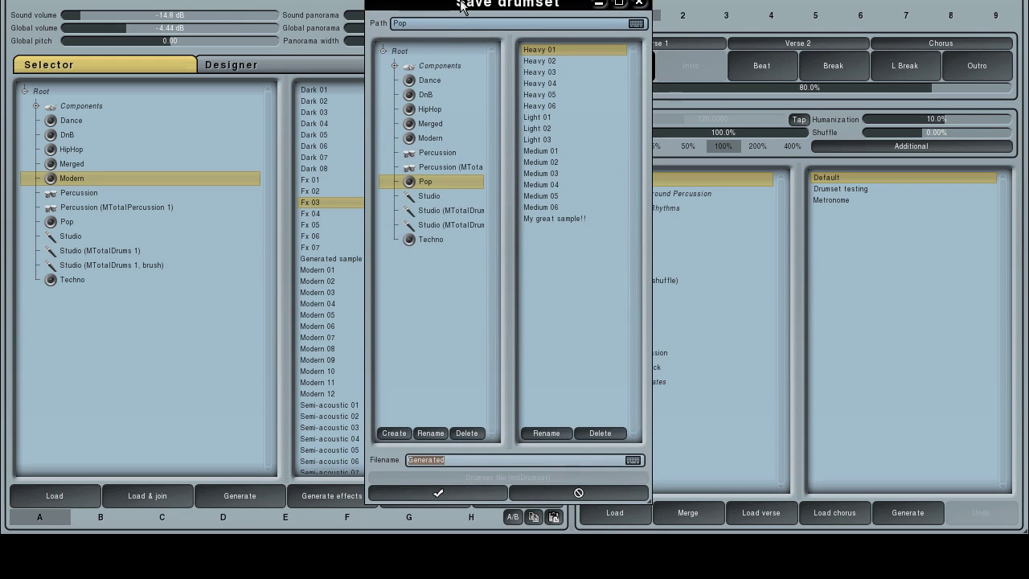
click(637, 3)
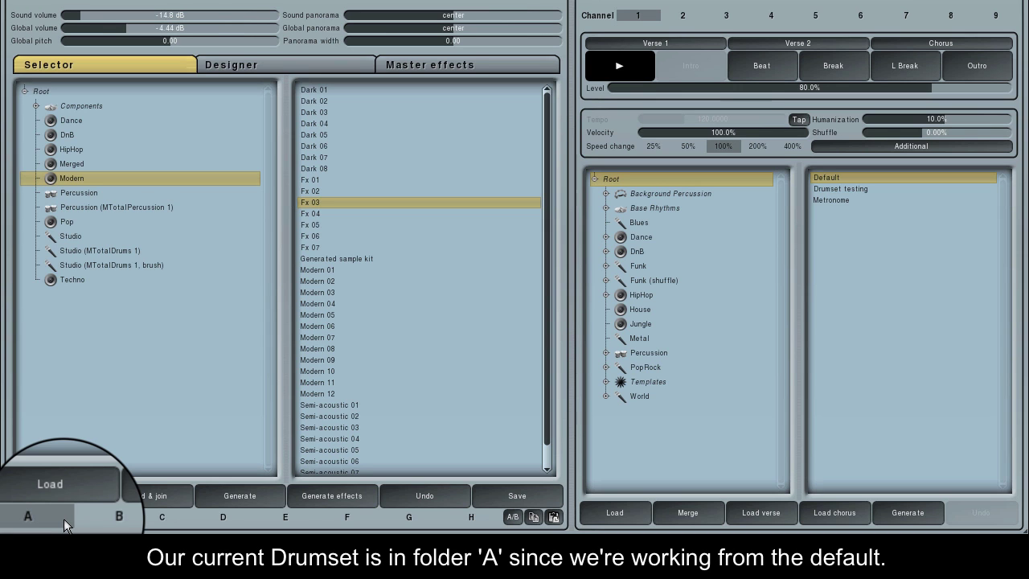
Step: Compare the drumset in slot A with those in slots B and D, swapping between A and D
click(101, 516)
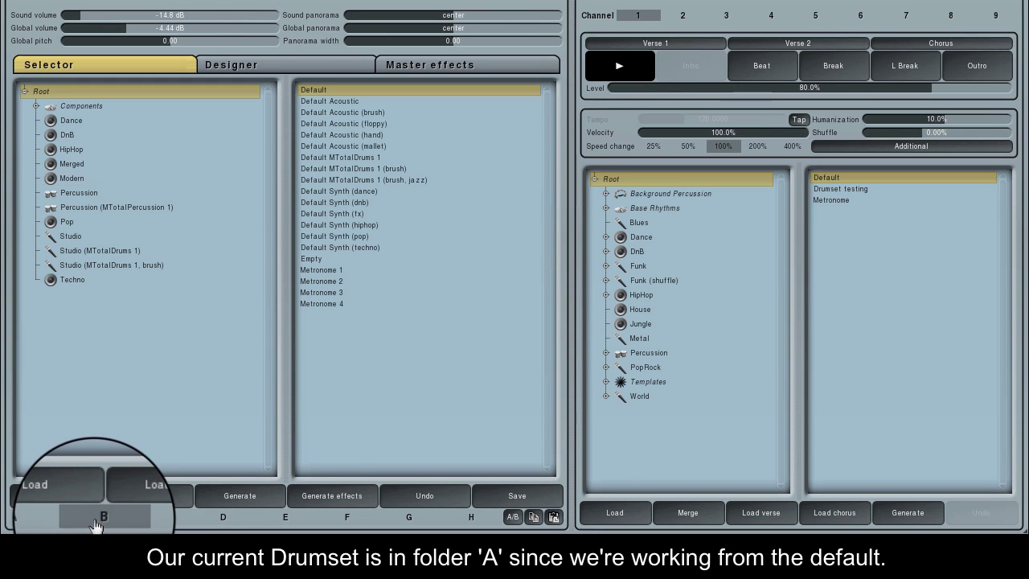
click(206, 518)
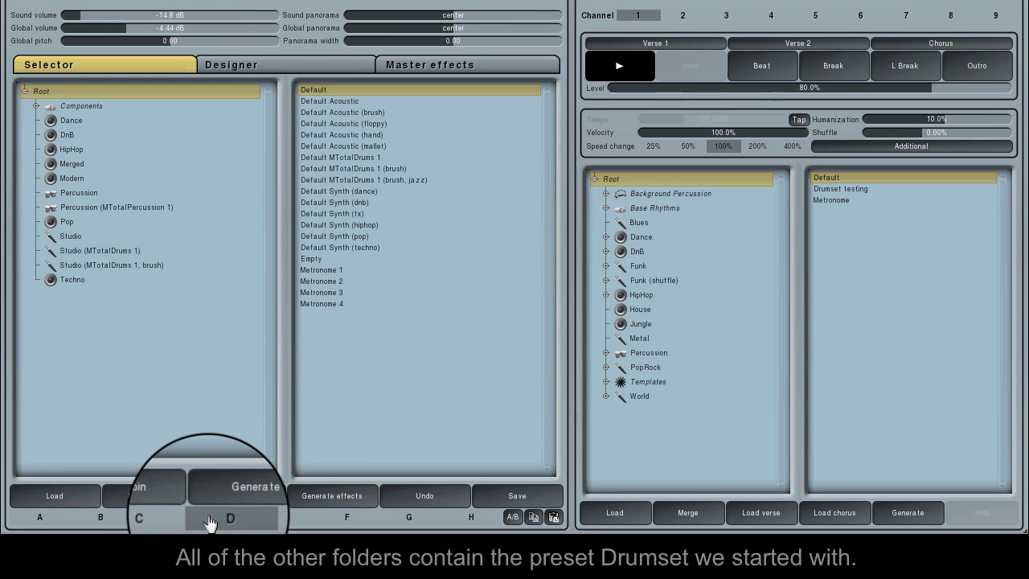
click(38, 521)
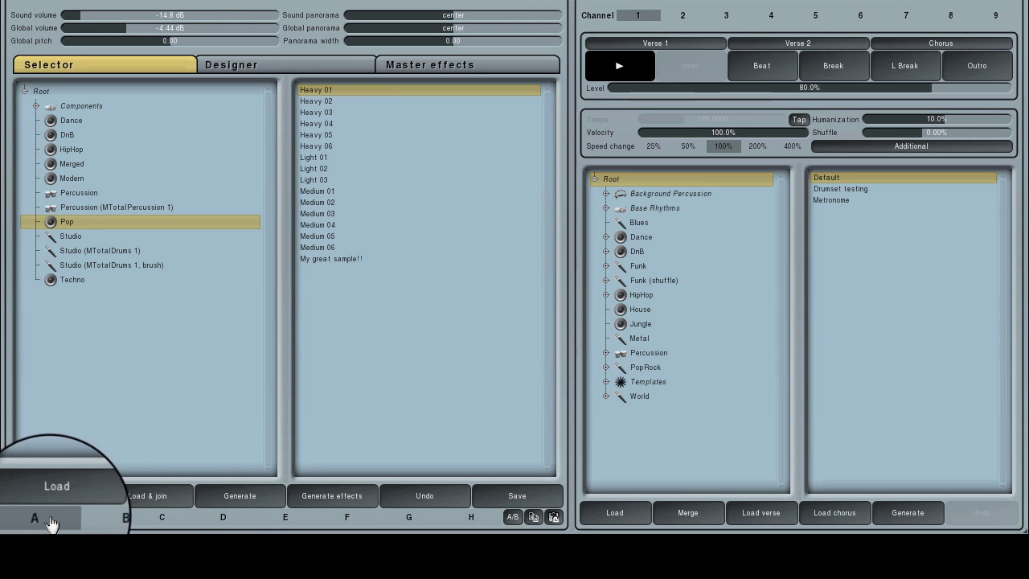
click(511, 520)
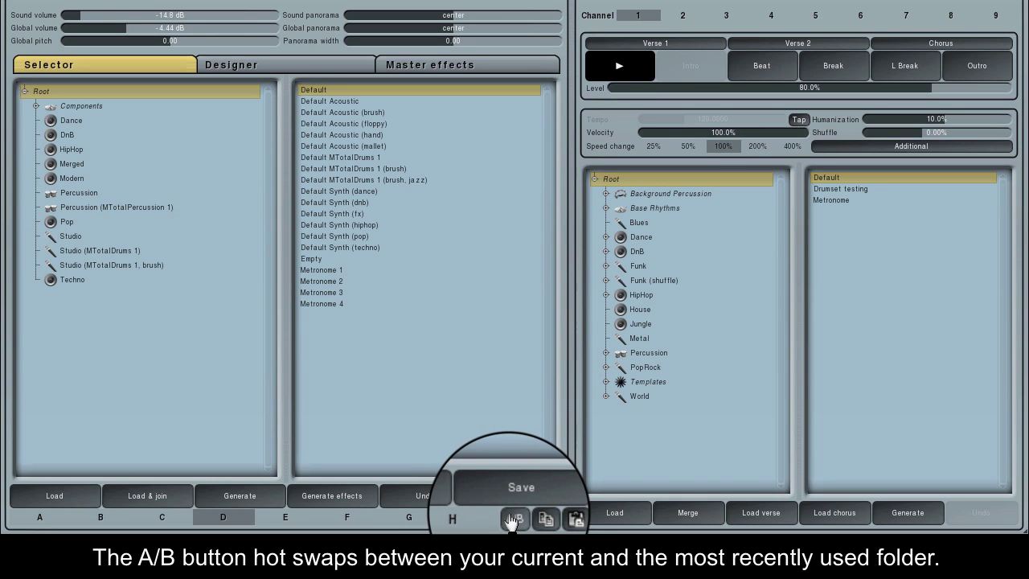
click(511, 521)
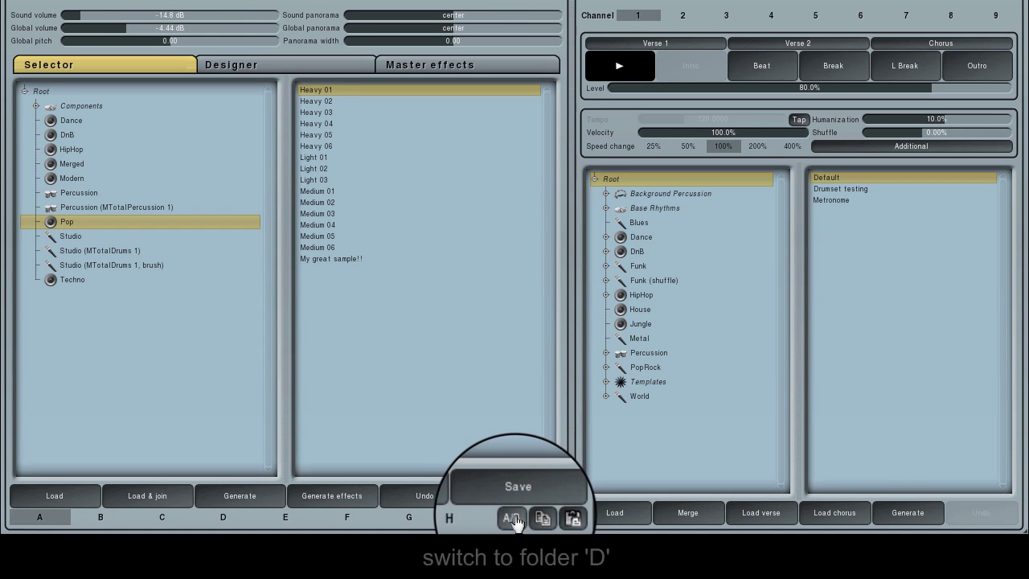
Step: Paste the drumset from slot A into slot D and check the contents of the slots B and C
click(515, 521)
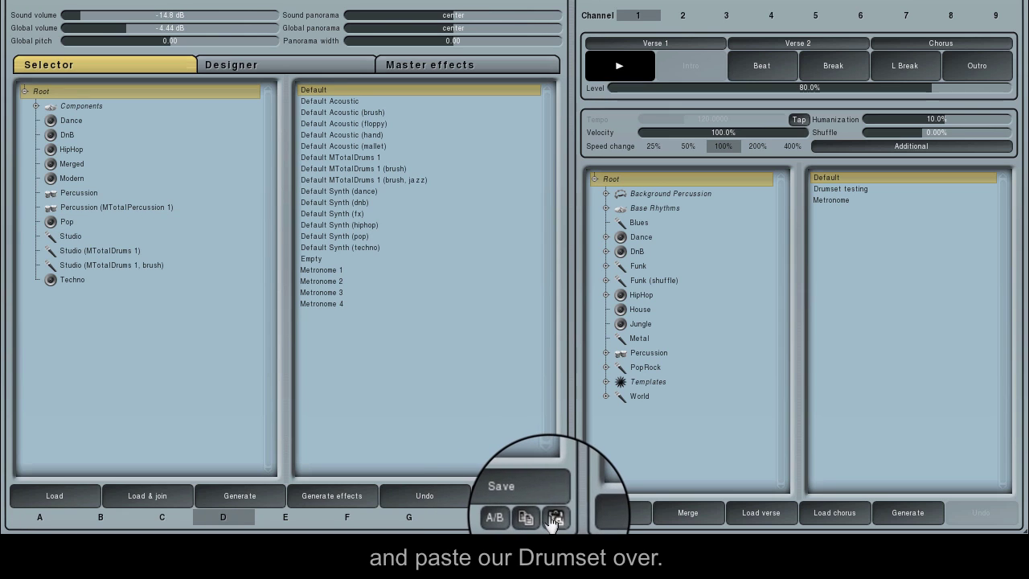
click(554, 519)
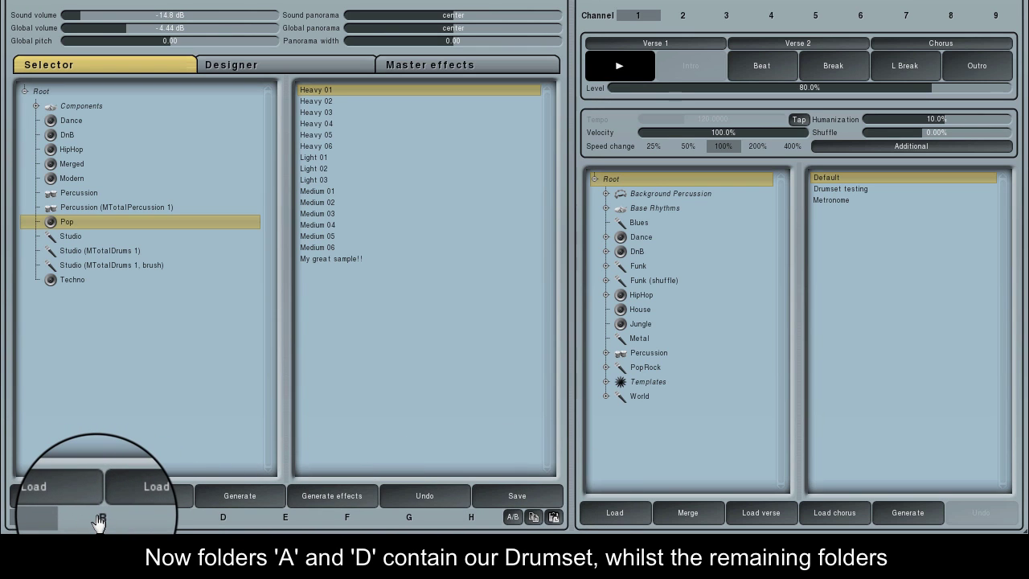
click(98, 521)
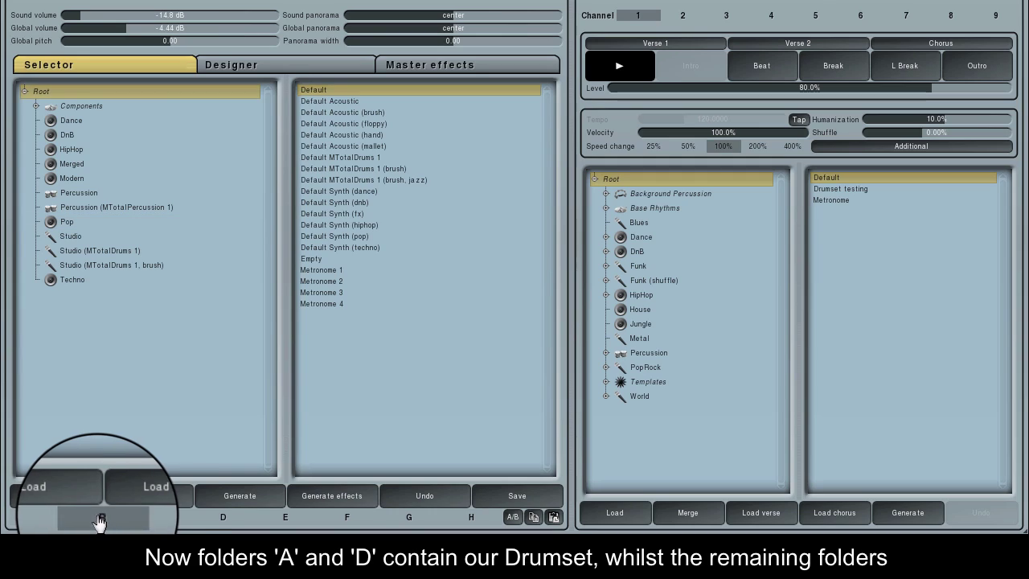
click(151, 521)
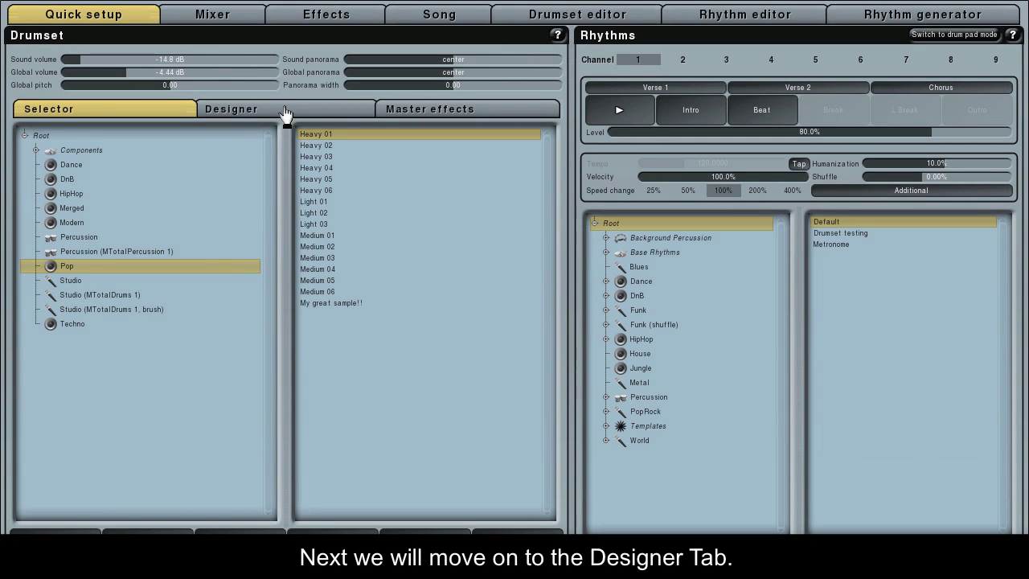
Step: Open the drumset Designer and look through the components that make up the current drumset
click(285, 115)
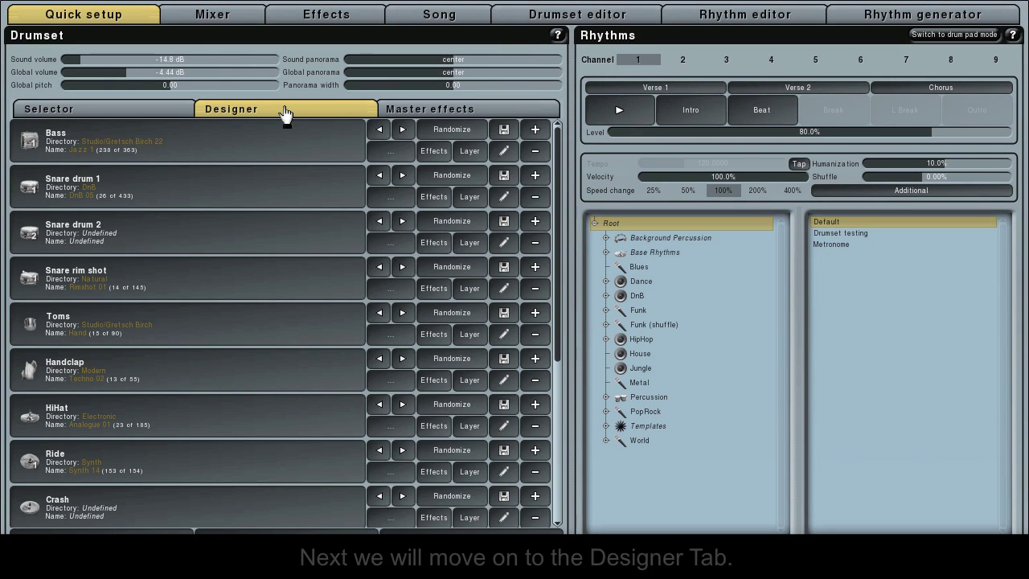
scroll(298, 221, down, 1)
scroll(298, 221, down, 5)
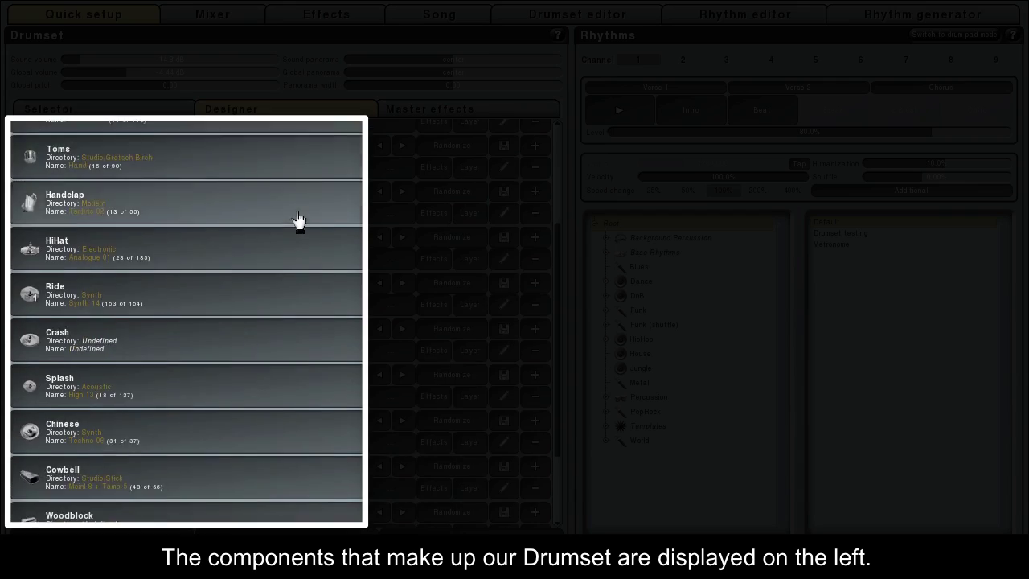
scroll(298, 221, up, 6)
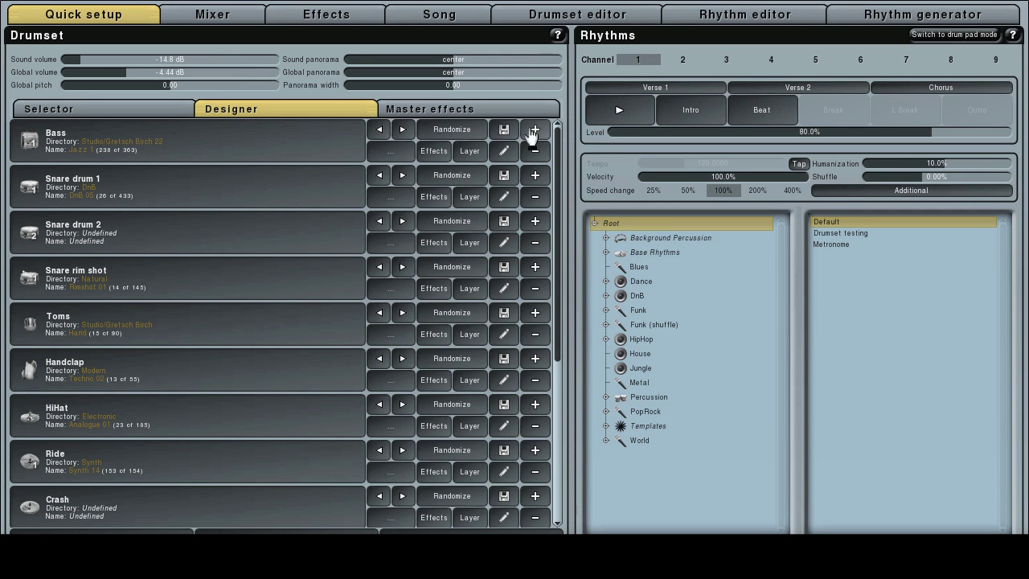
Step: Start the rhythm playback and move the Bass component forward through the next Jazz sounds in the Studio/Gretsch Birch 22 directory
click(604, 114)
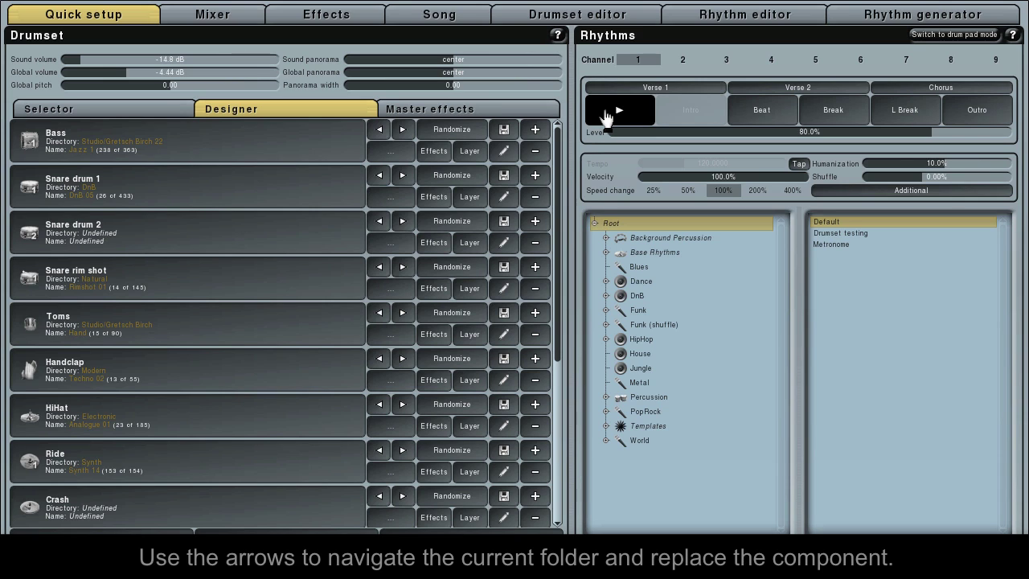
click(402, 133)
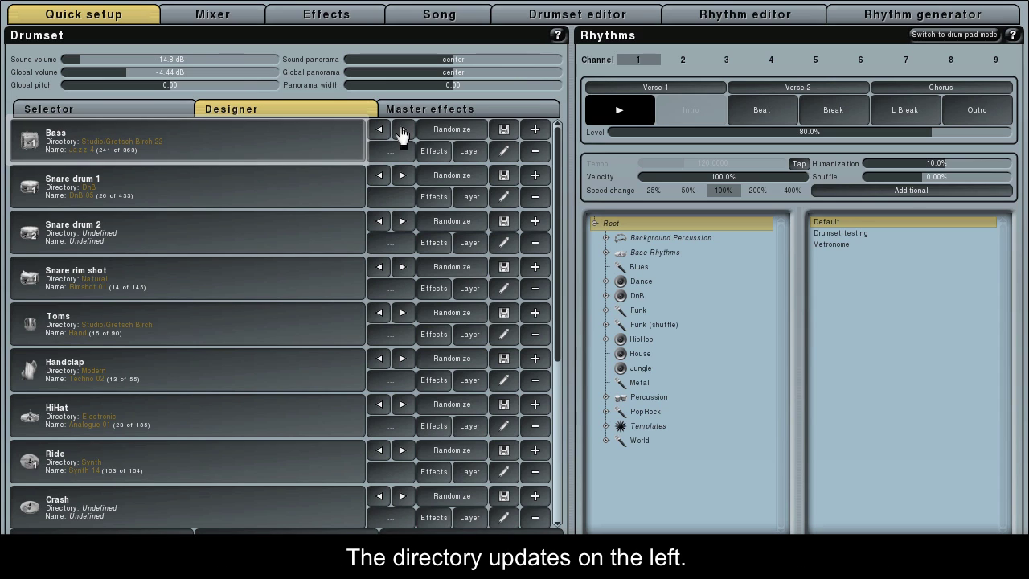
click(402, 132)
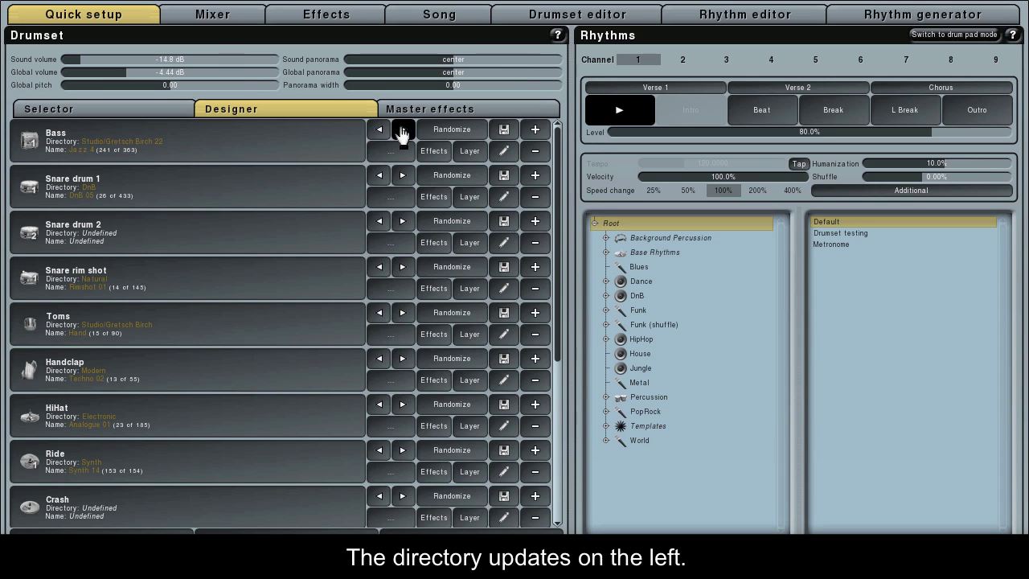
Step: Randomize the Bass component three times to audition different sounds
click(448, 132)
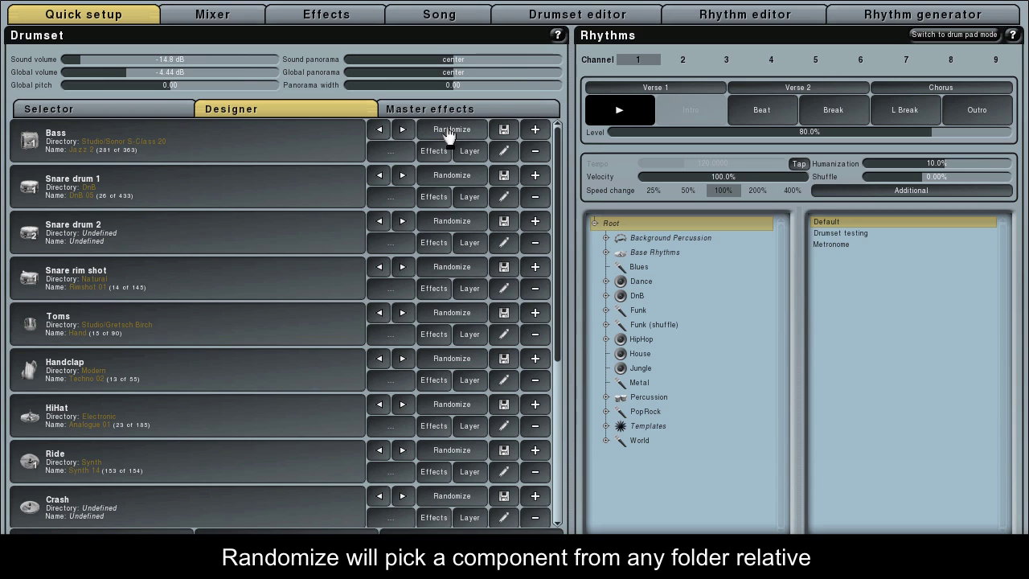
click(448, 133)
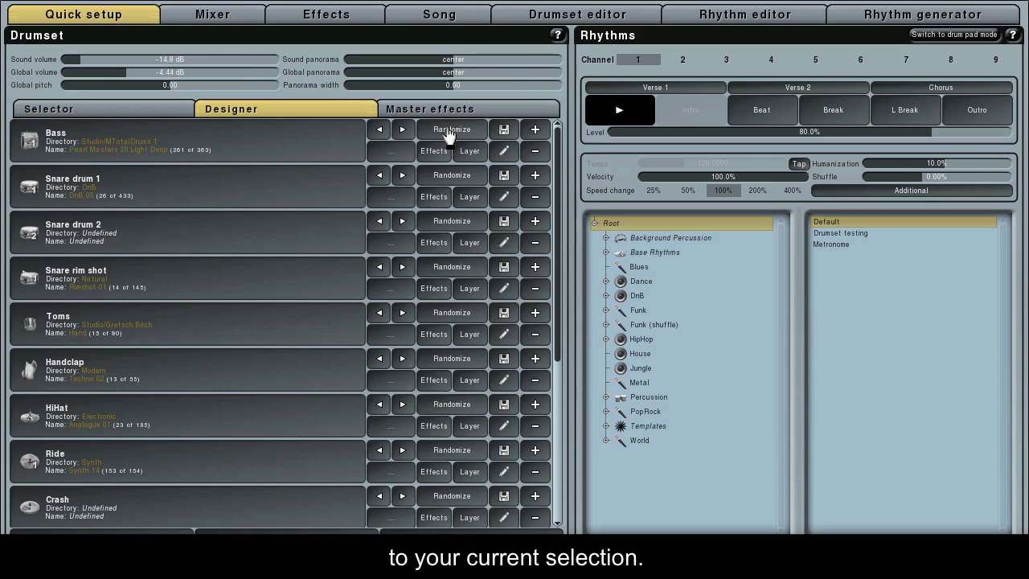
click(449, 132)
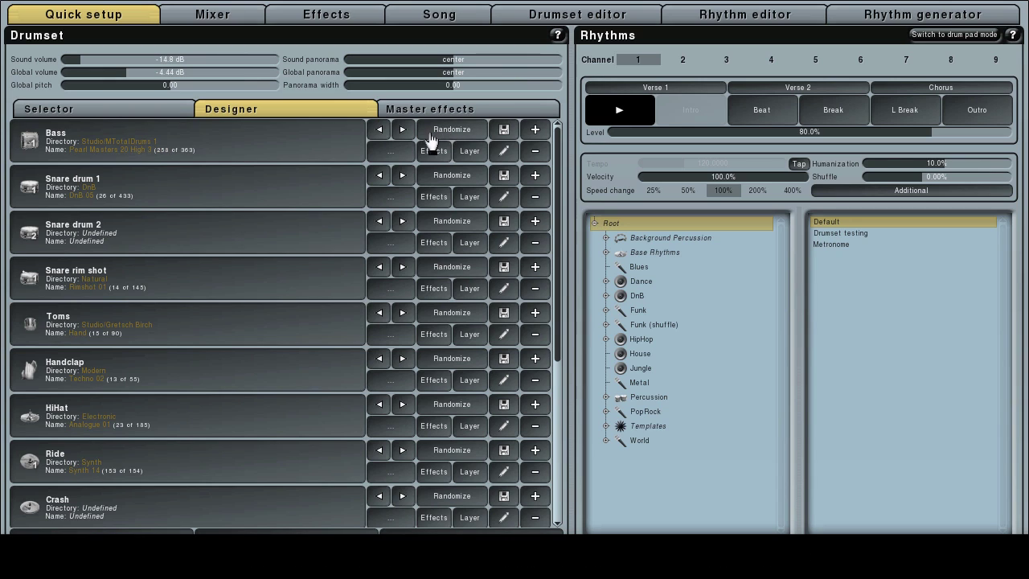
Step: Choose the Bass component manually, loading Disco 07 from the Disco directory
click(399, 153)
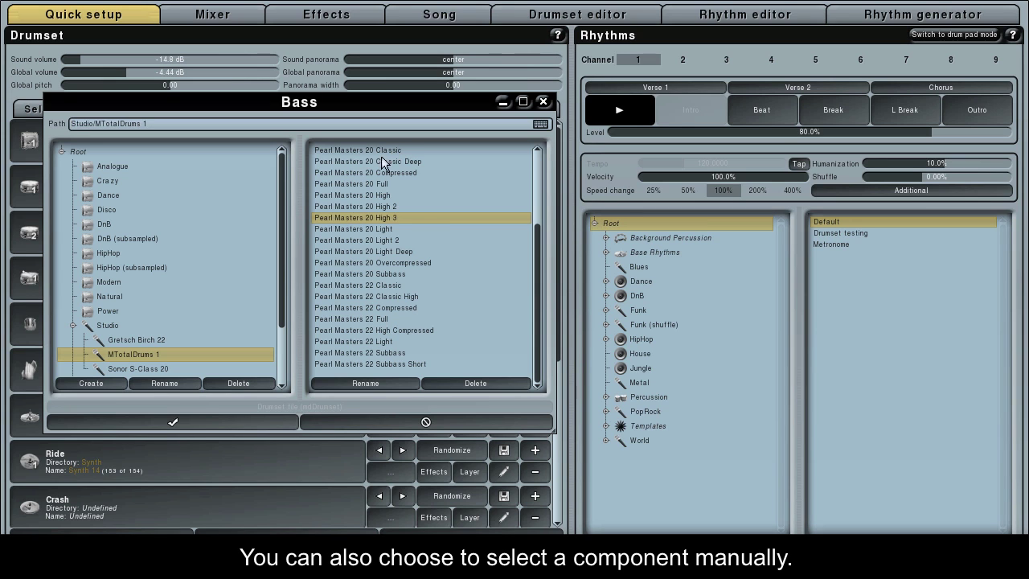
click(134, 210)
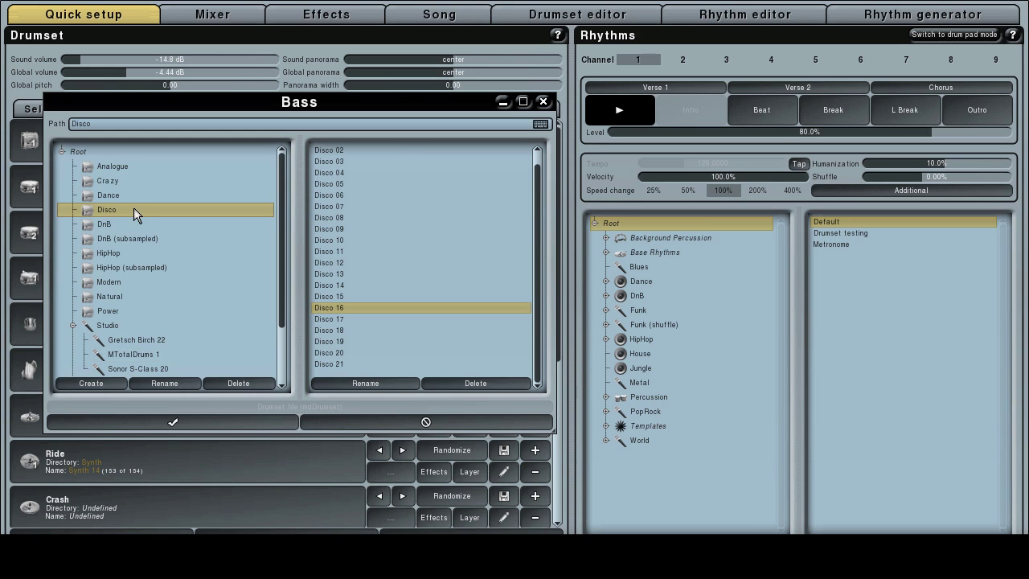
double_click(331, 207)
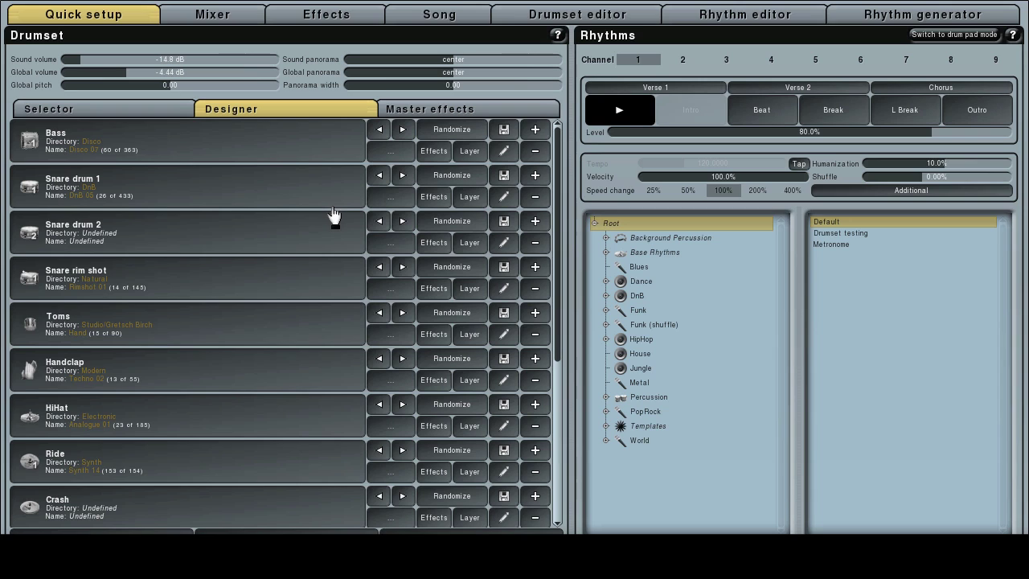
Step: Use the Effects and Layer functions on the Bass component, and open its Save component window, closing it without saving
click(432, 151)
click(471, 153)
click(507, 132)
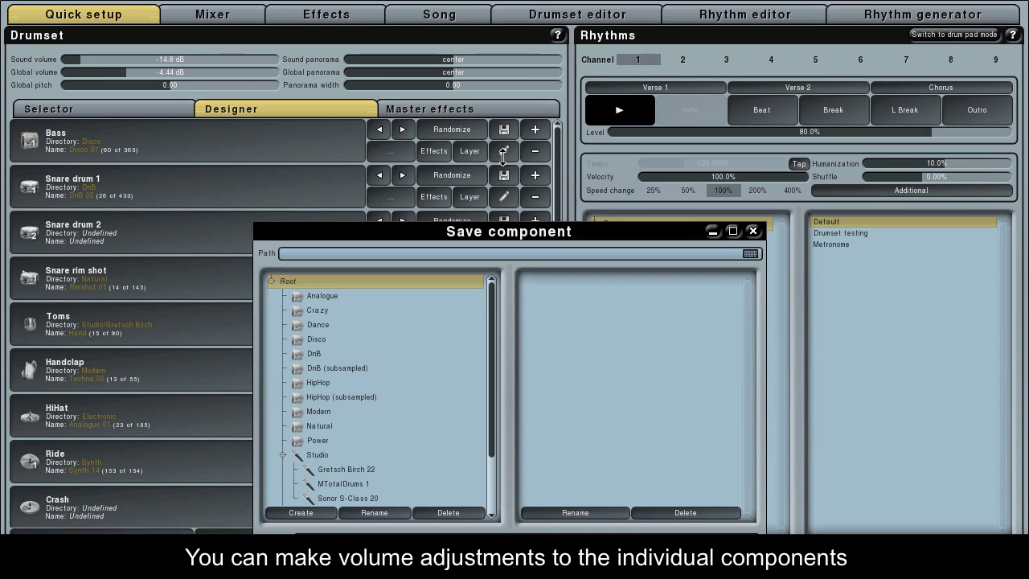
drag(508, 226, 505, 164)
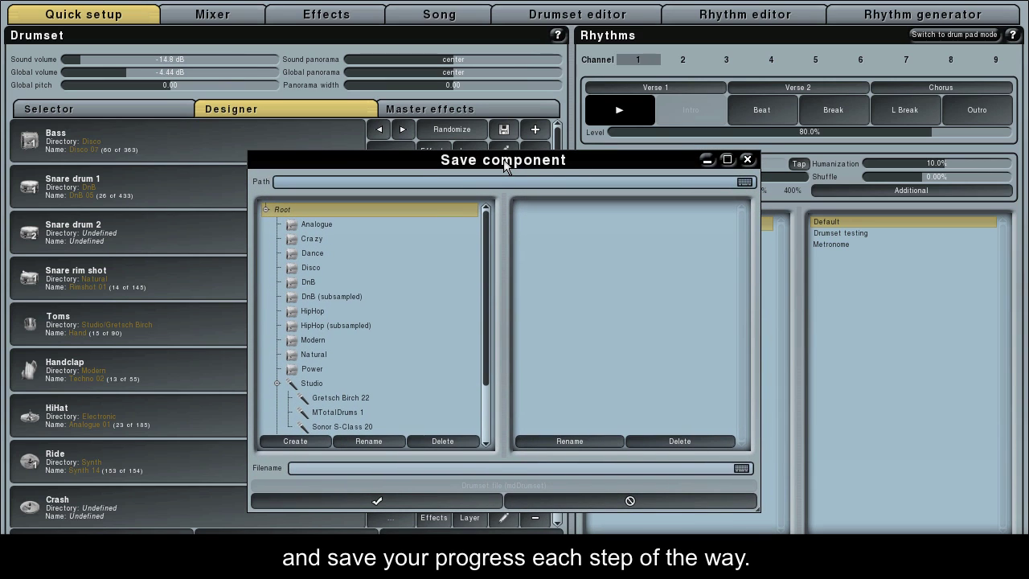
click(746, 159)
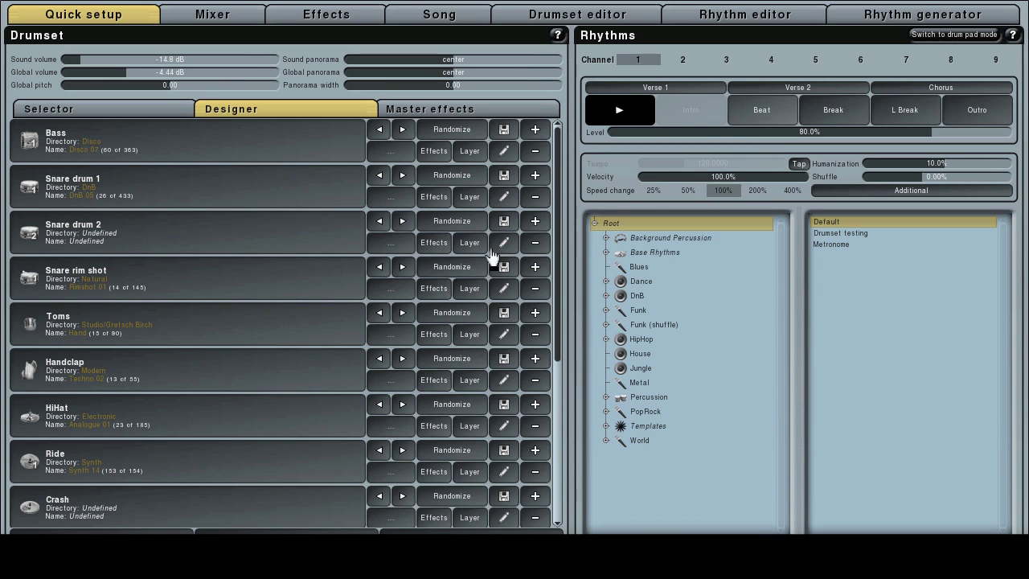
Step: Look through the drumset's full component list and play a brief sample of the Snare rim shot
scroll(489, 259, down, 6)
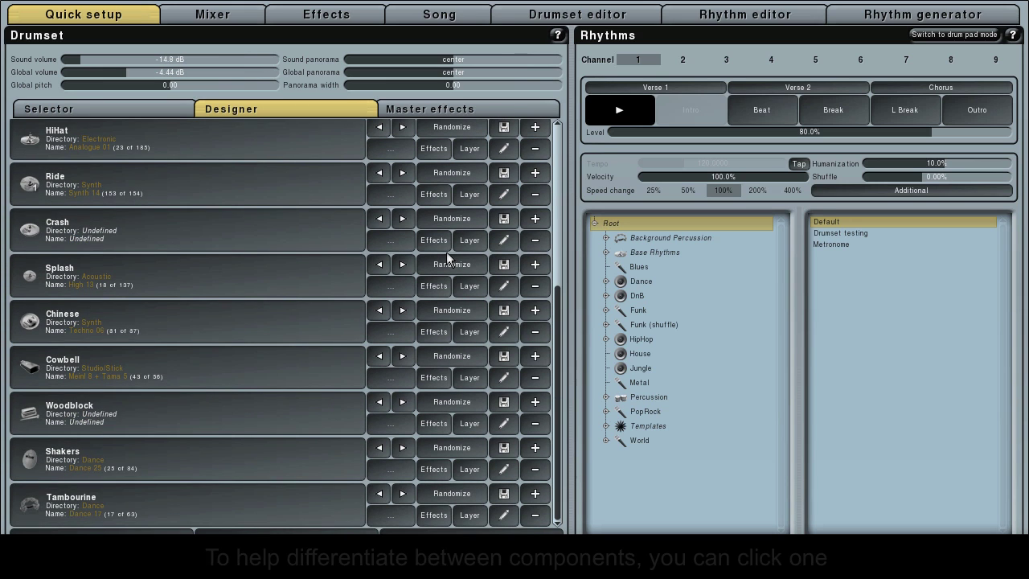
scroll(310, 252, up, 6)
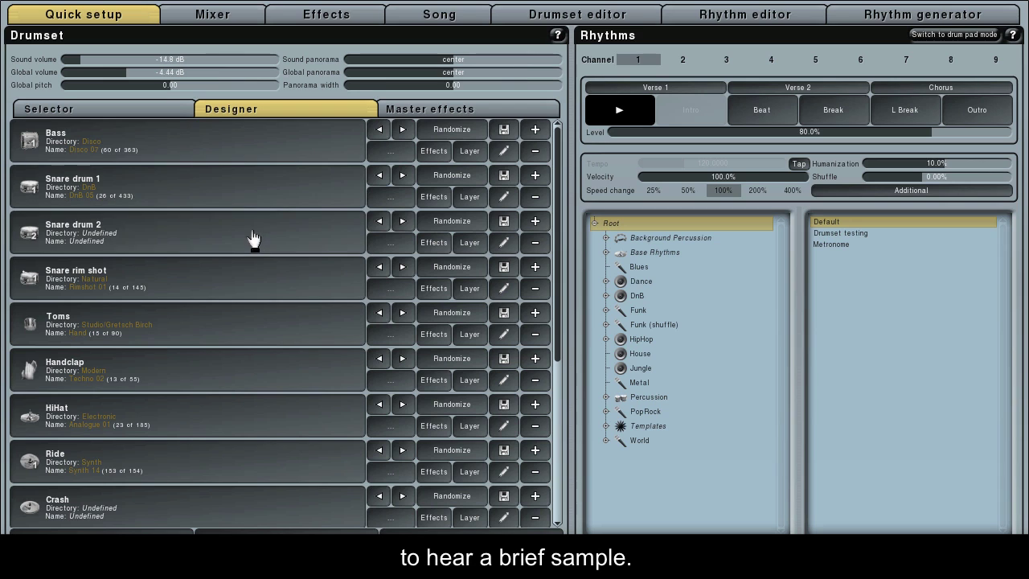
click(252, 278)
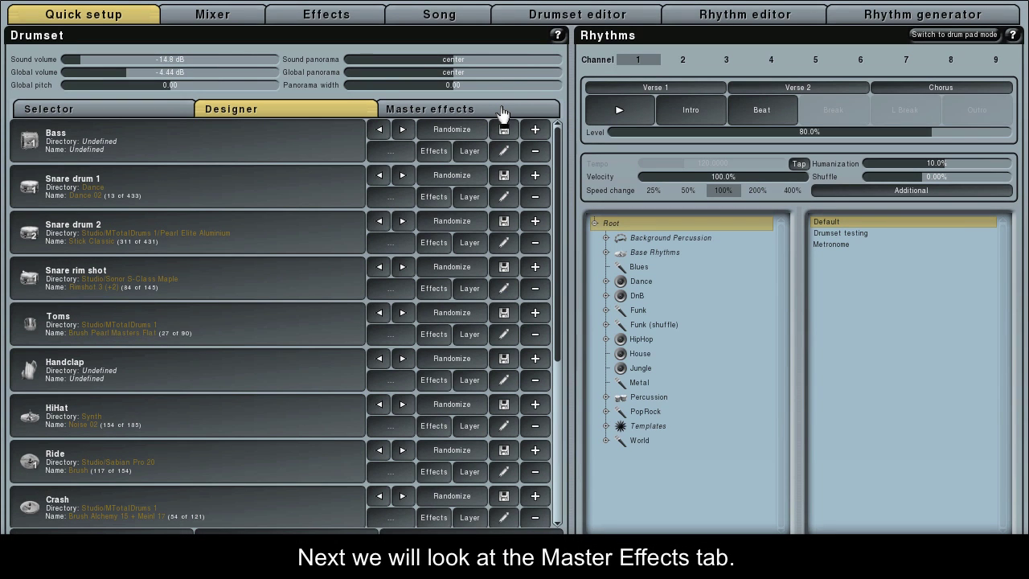
Step: With the rhythm playing, load the Delay preset Full 8 as the drumset's master effect and undo that change
click(502, 112)
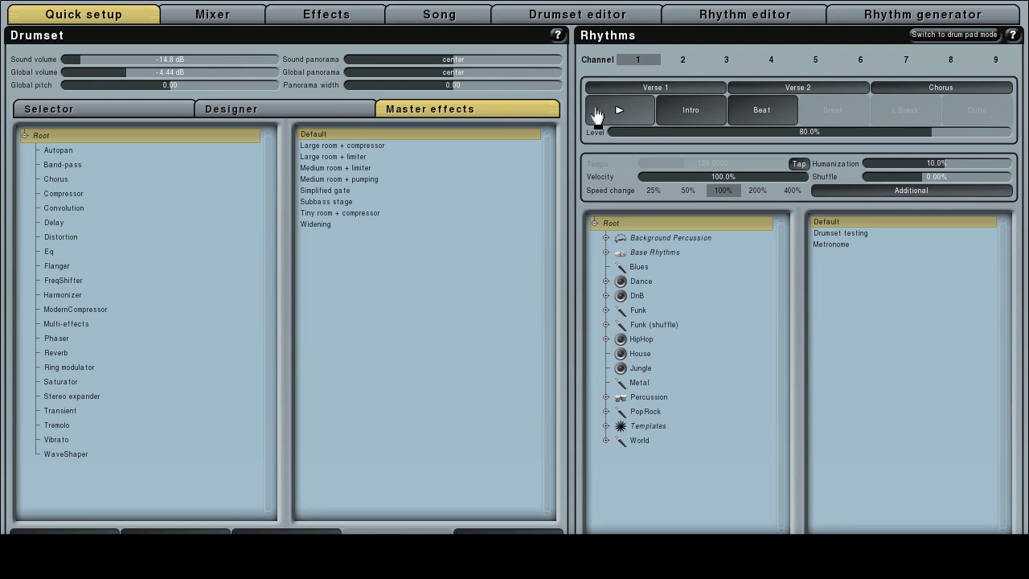
click(599, 115)
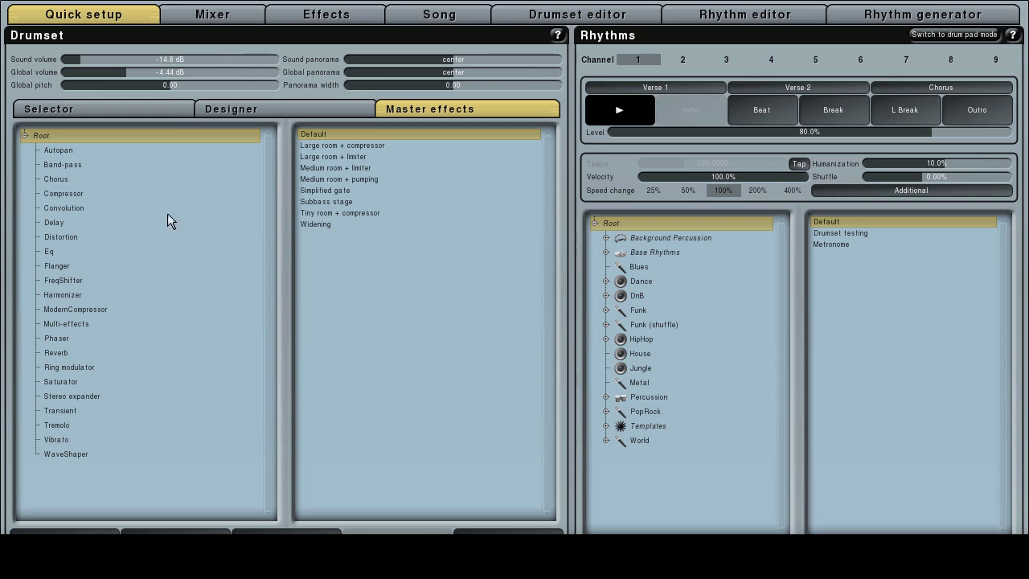
click(66, 223)
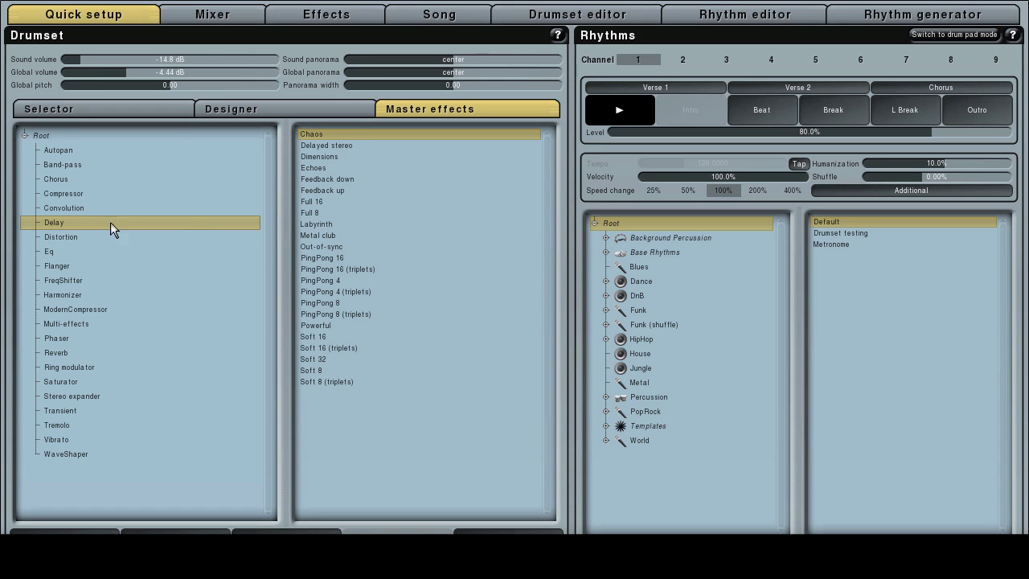
click(316, 213)
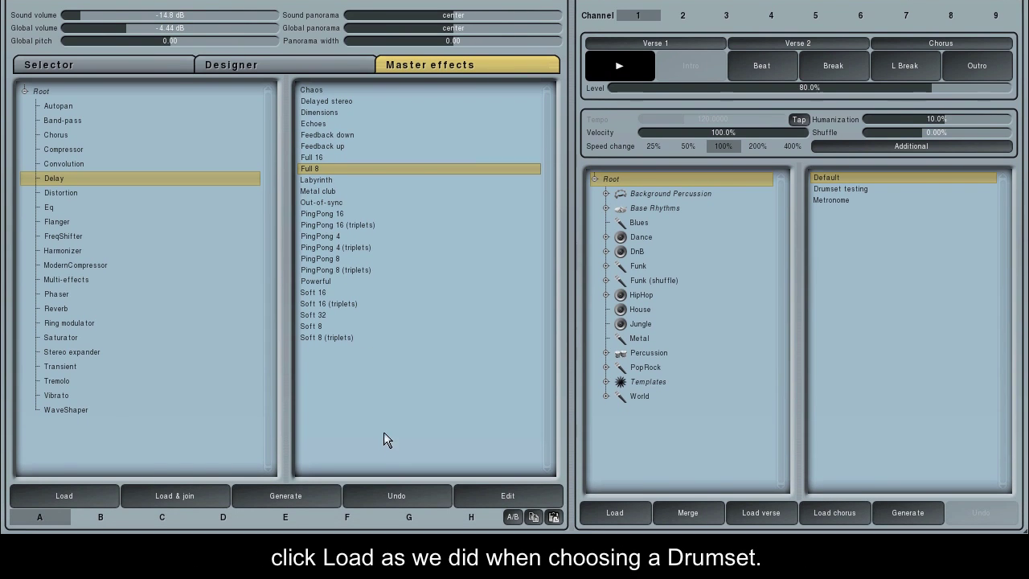
click(383, 497)
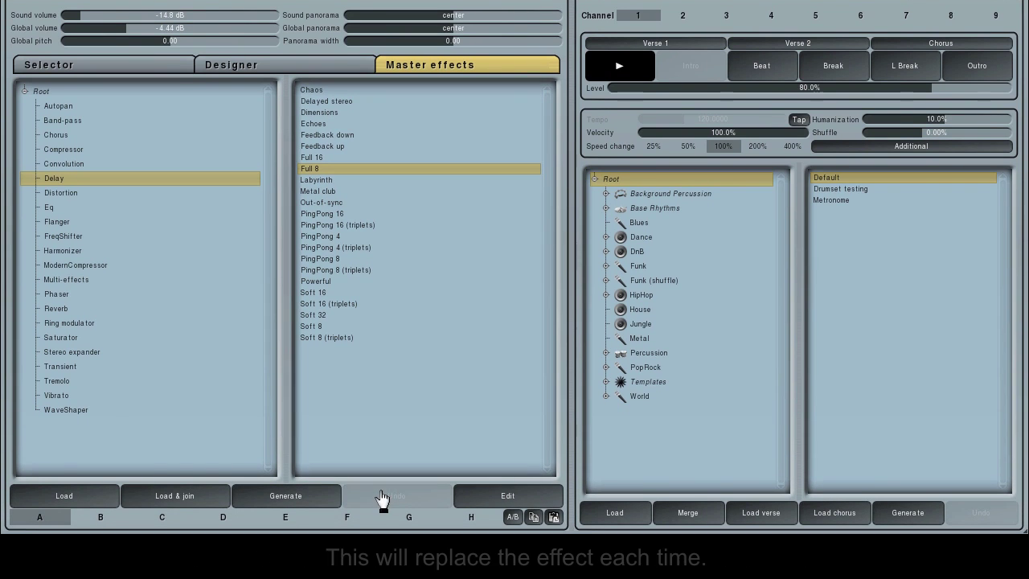
Step: Append the Full 8 delay to the current master effects and pick the Slight disonance preset under Harmonizer
click(201, 497)
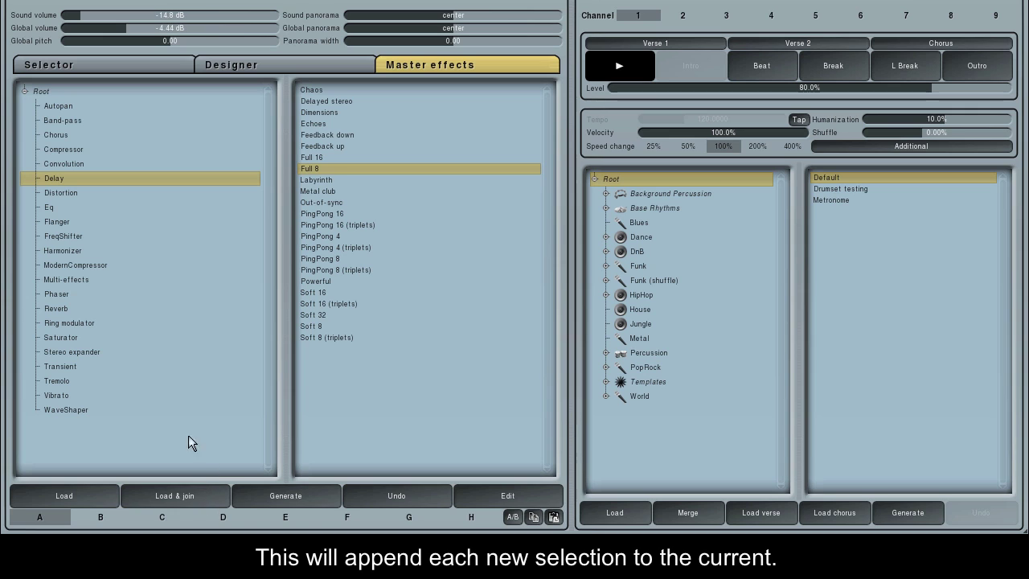
click(76, 350)
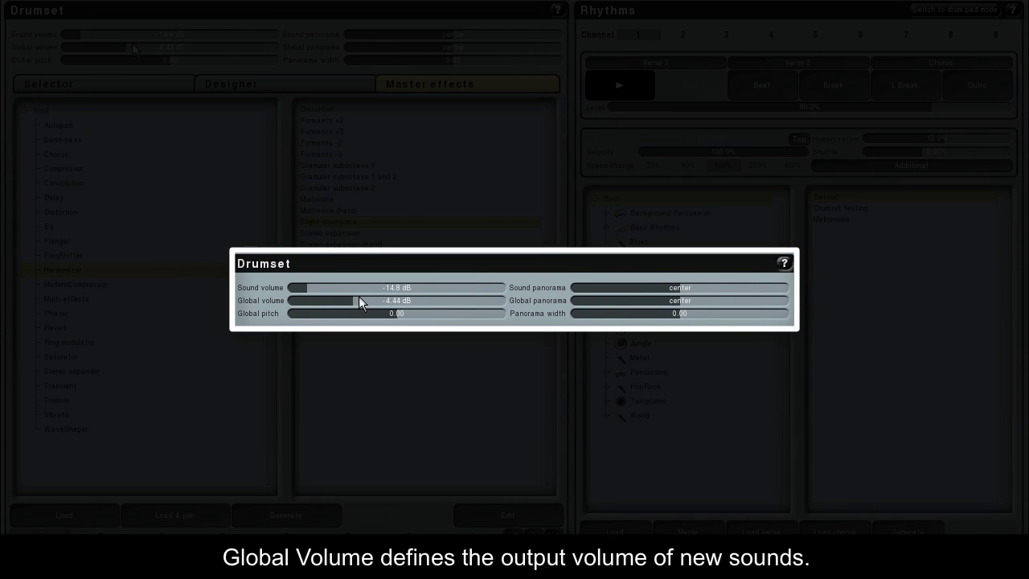
Step: Set the drumset's global volume to 1.87 dB and its global pitch to -1.58
drag(123, 48, 198, 50)
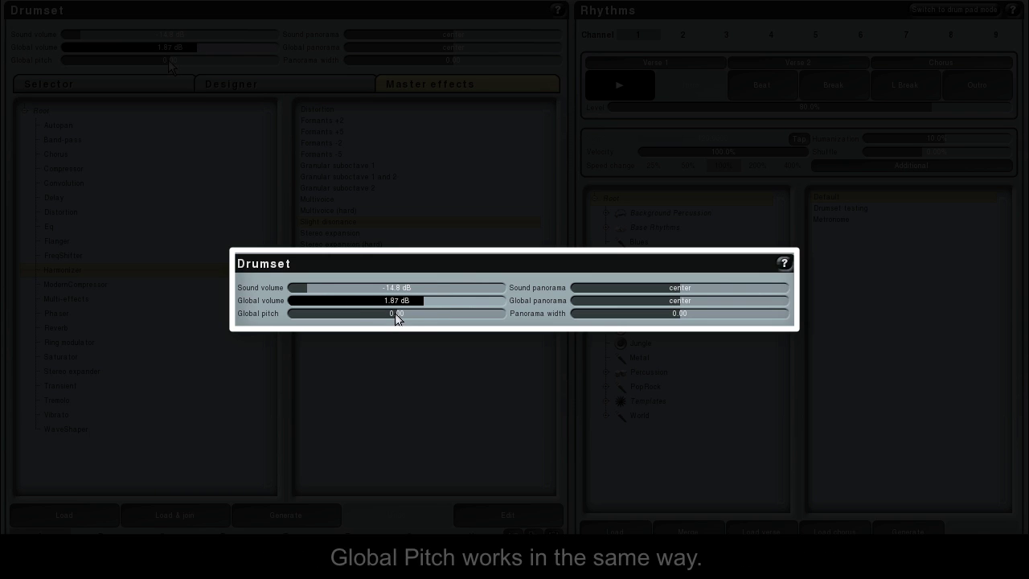
mouse_move(169, 62)
mouse_down()
mouse_move(213, 61)
mouse_move(141, 63)
mouse_move(199, 61)
mouse_move(184, 61)
mouse_up()
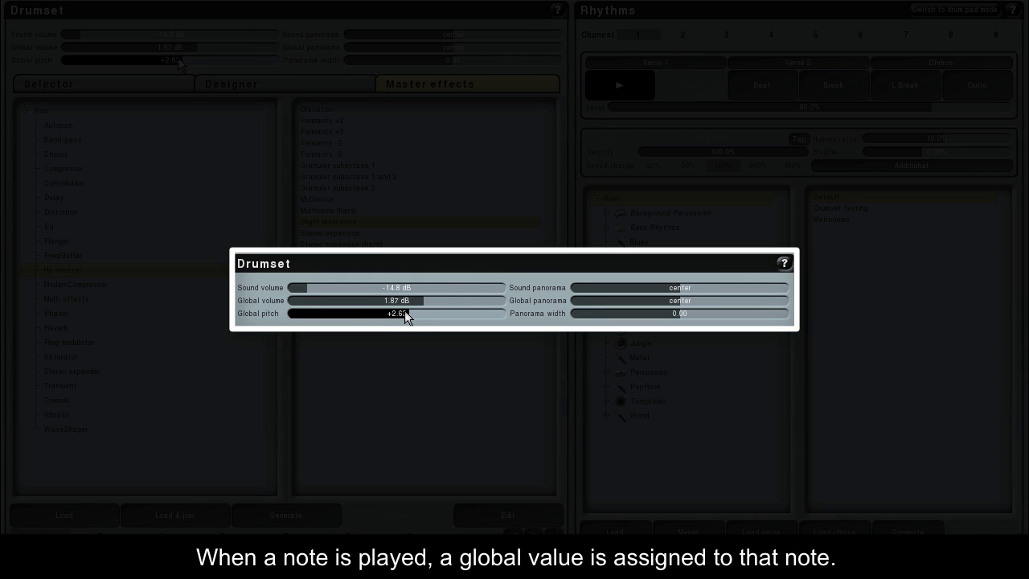
mouse_move(178, 63)
mouse_down()
mouse_move(204, 63)
mouse_move(167, 63)
mouse_up()
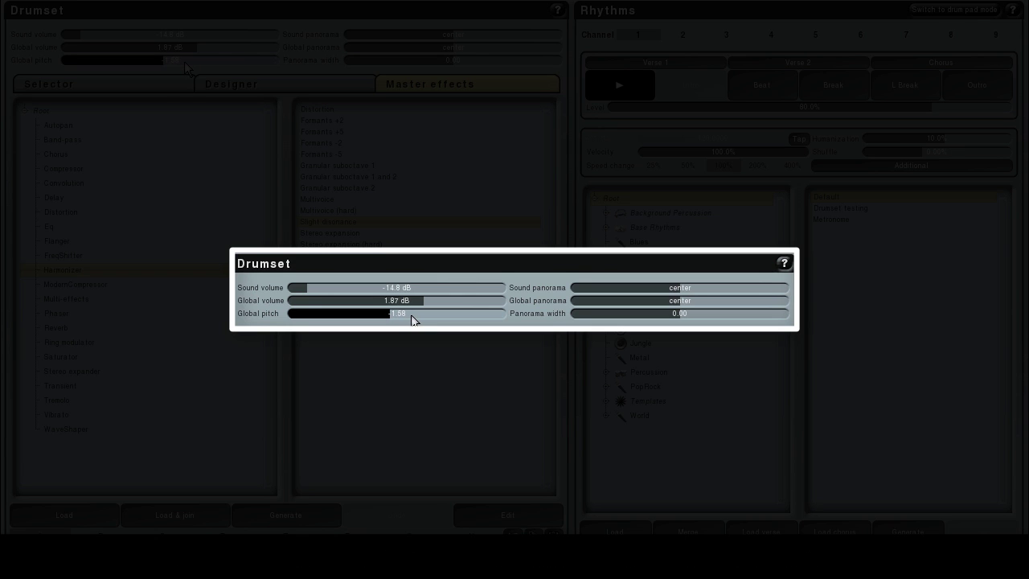
Step: Set the drumset's sound panorama to 20% left, global panorama to 5% right and panorama width to +0.04
click(674, 287)
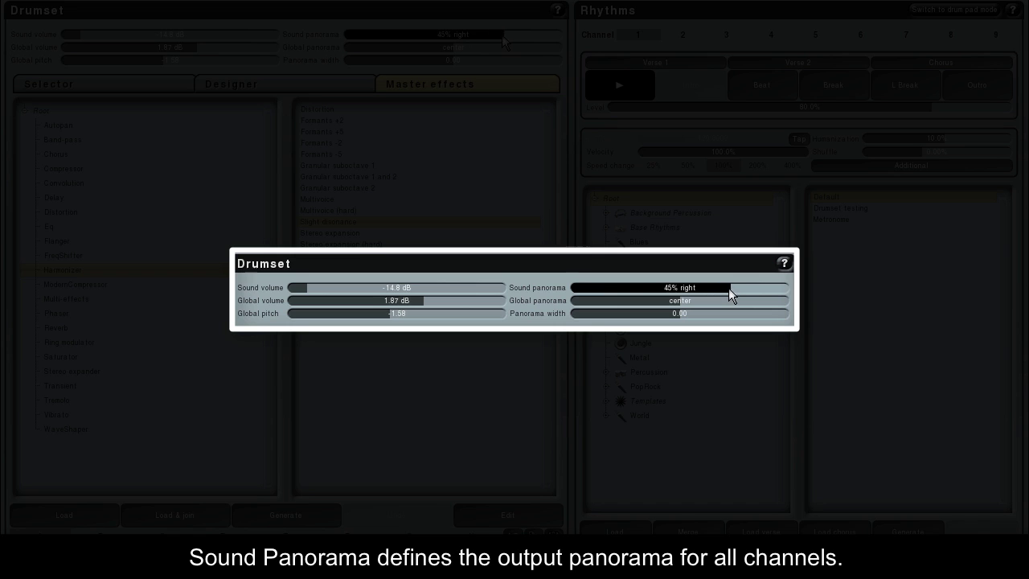
drag(783, 290, 687, 299)
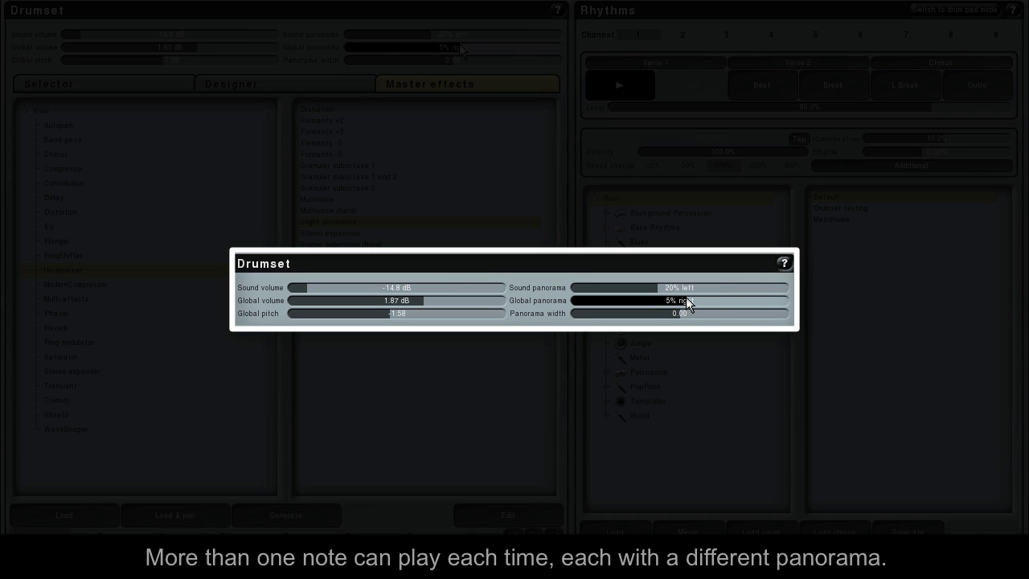
drag(683, 312, 749, 317)
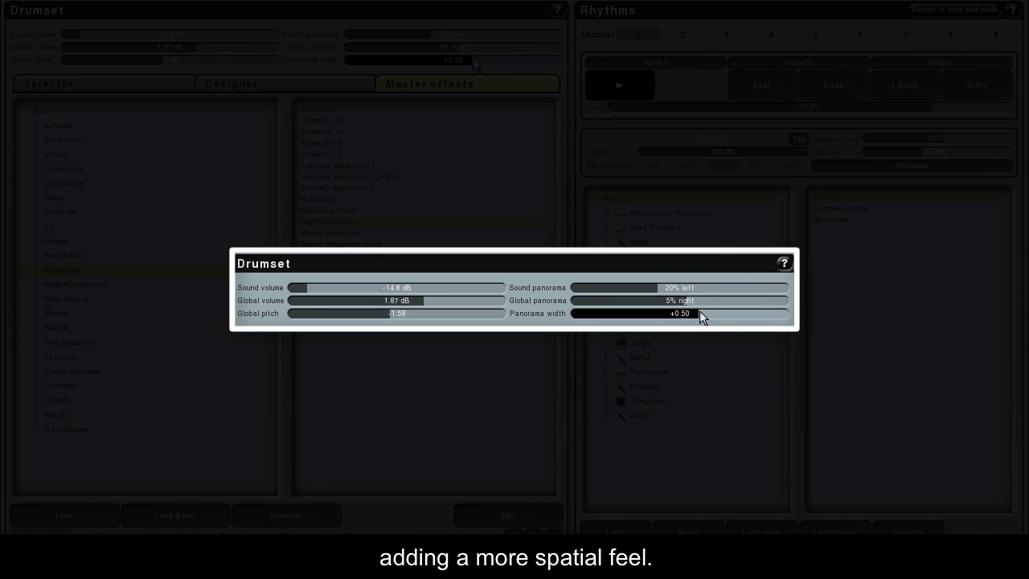
drag(474, 64, 459, 64)
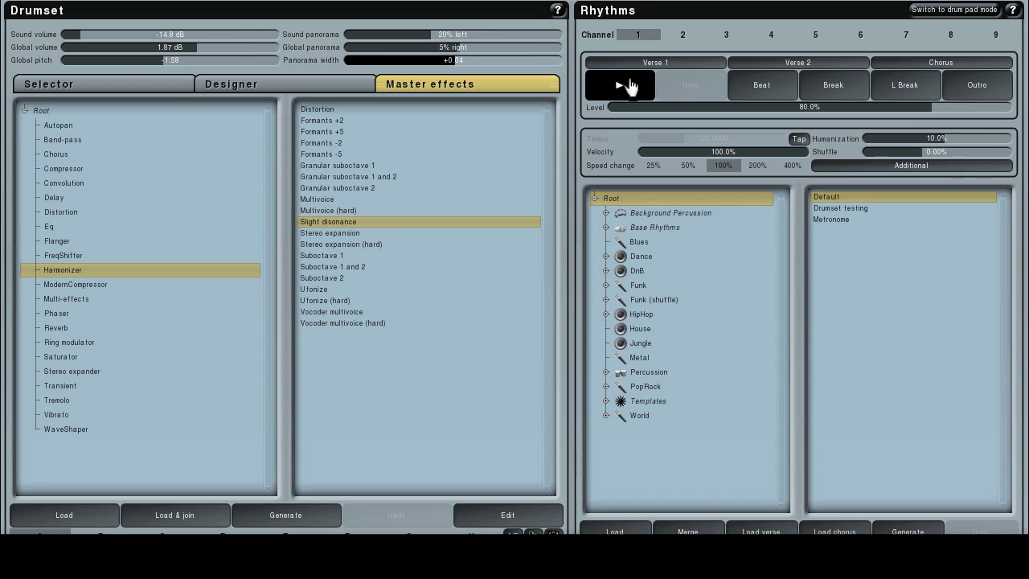
Step: Stop the rhythm playback and read the help information for the Drumset panel, closing it when done
click(630, 86)
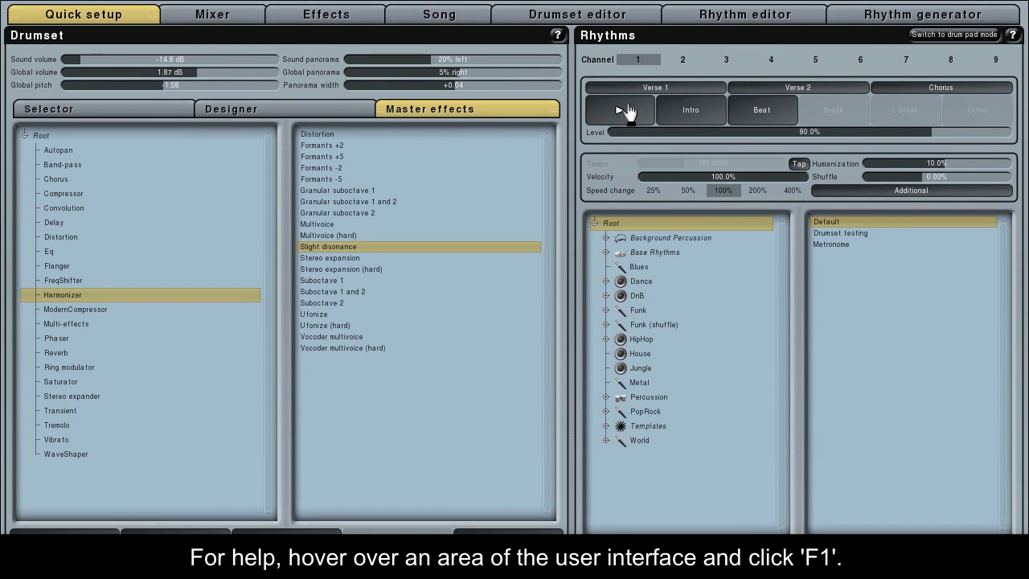
click(557, 37)
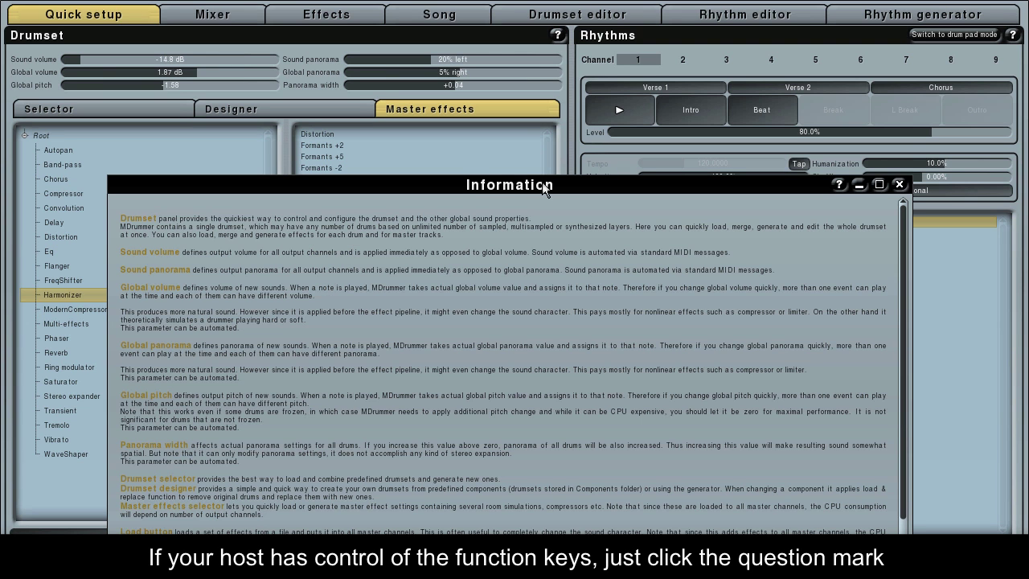
drag(544, 185, 535, 69)
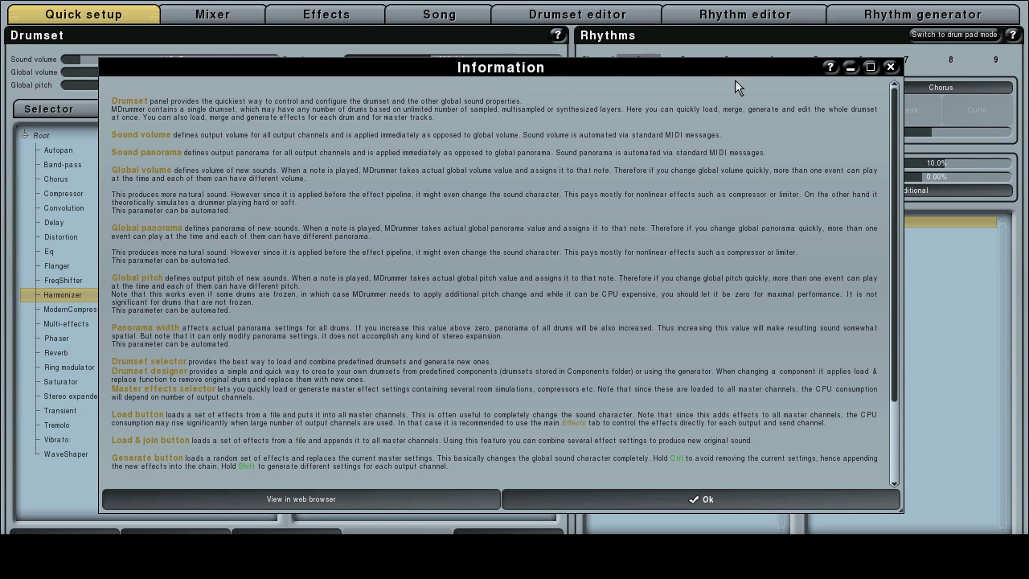
click(887, 66)
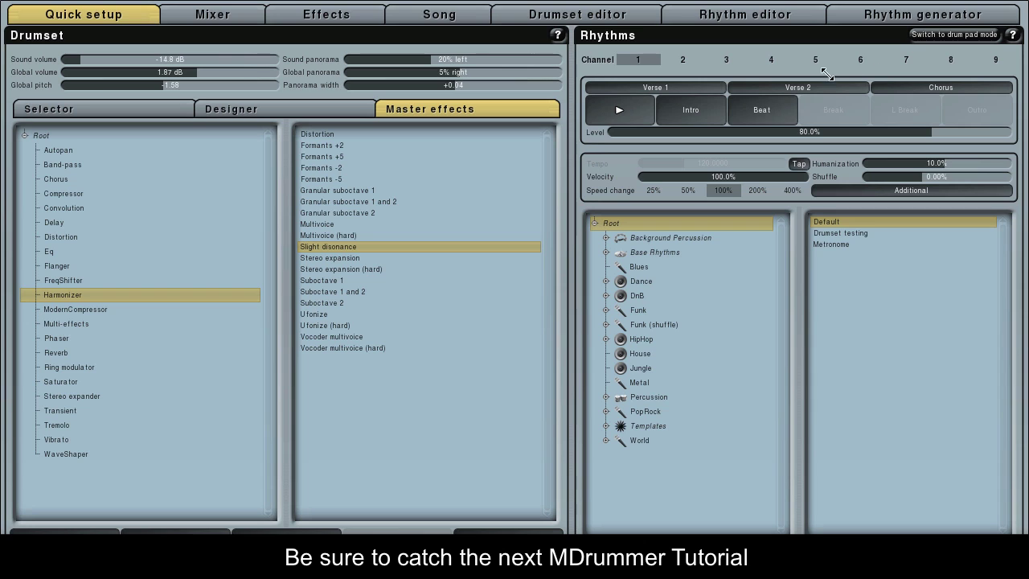